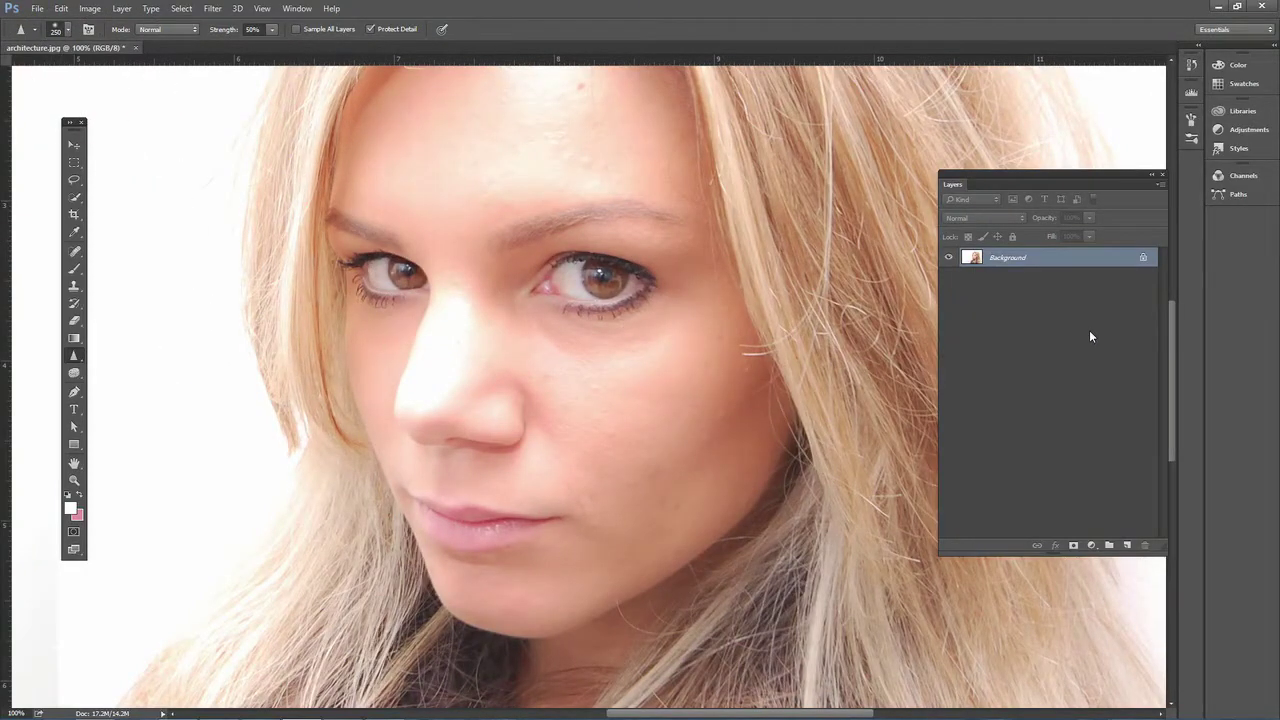
- Duplicate the Background as Layer 1 and try a sharpen stroke on the right eye
key("ctrl+j")
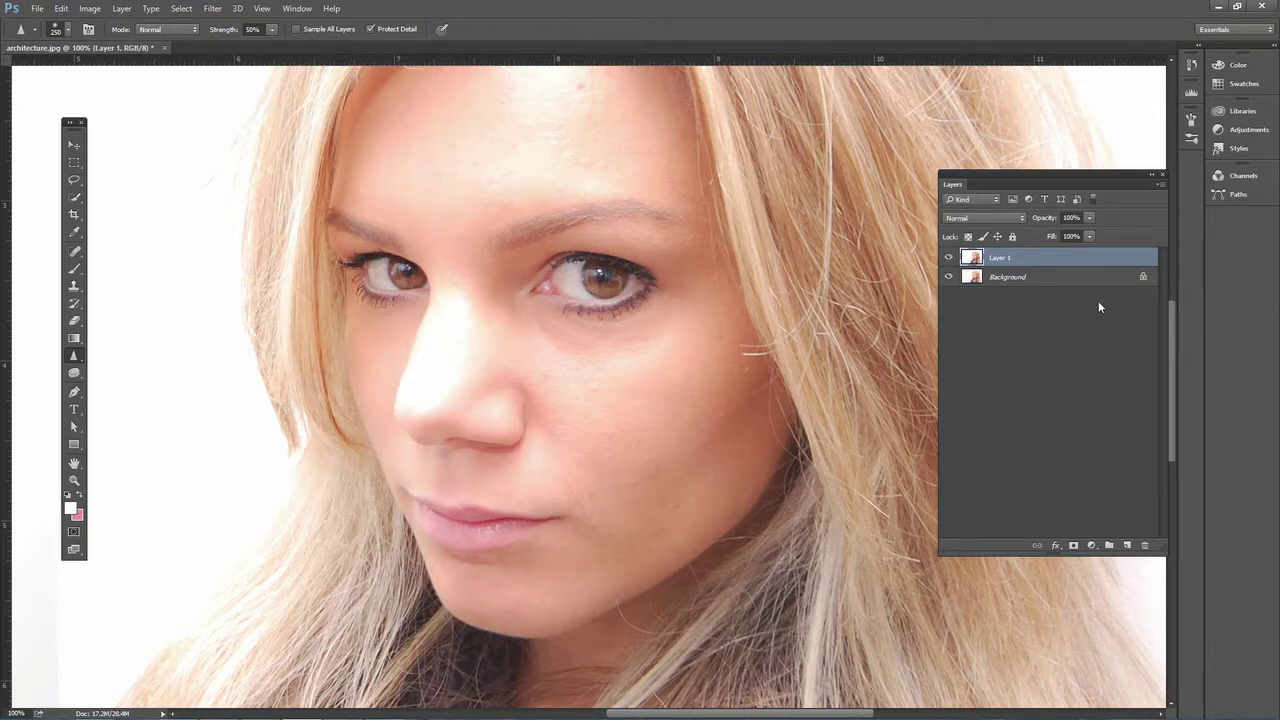
mouse_move(570, 268)
left_mouse_down()
mouse_move(627, 270)
mouse_move(595, 278)
left_mouse_up()
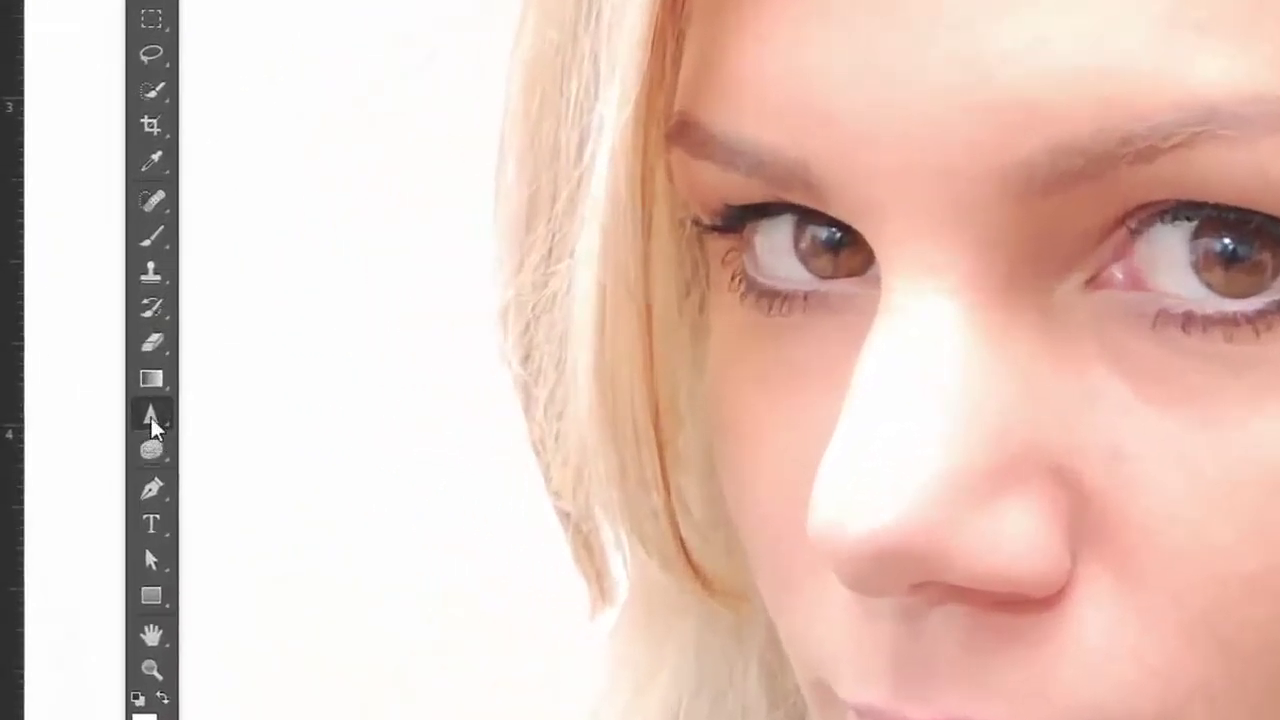
right_click(79, 353)
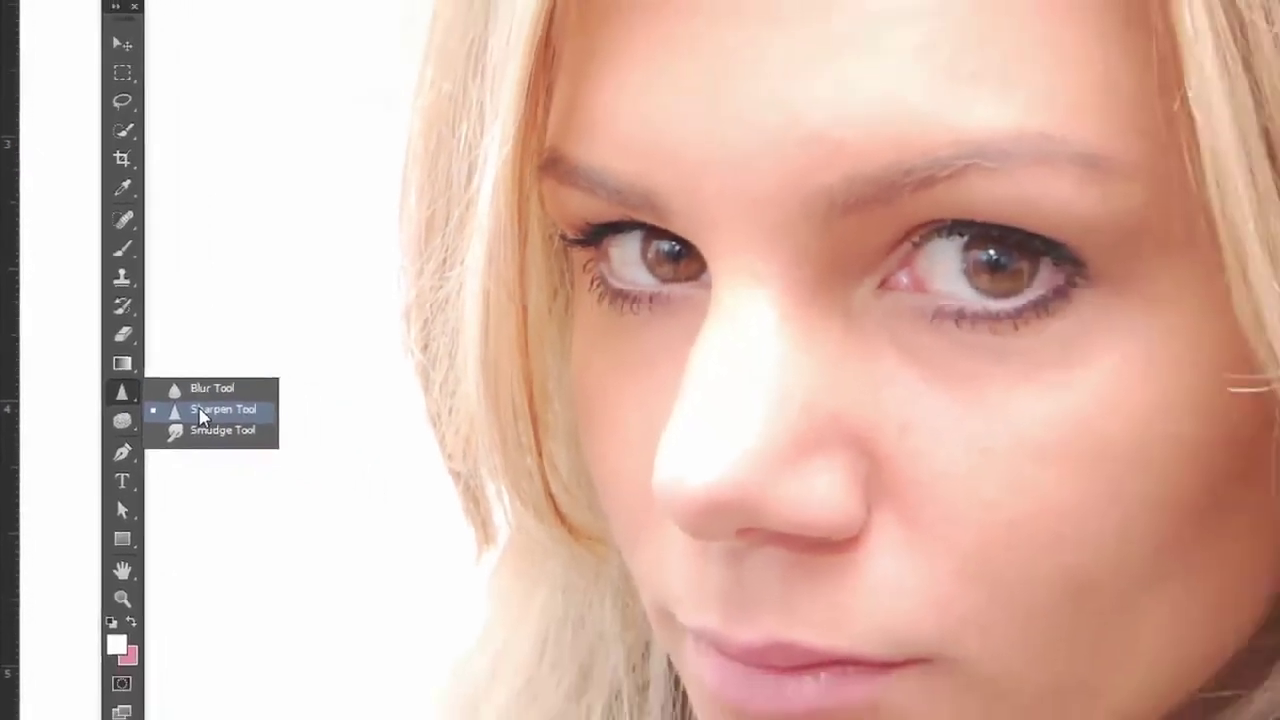
- Switch to the Sharpen tool and set its Strength to 100%
left_click(278, 450)
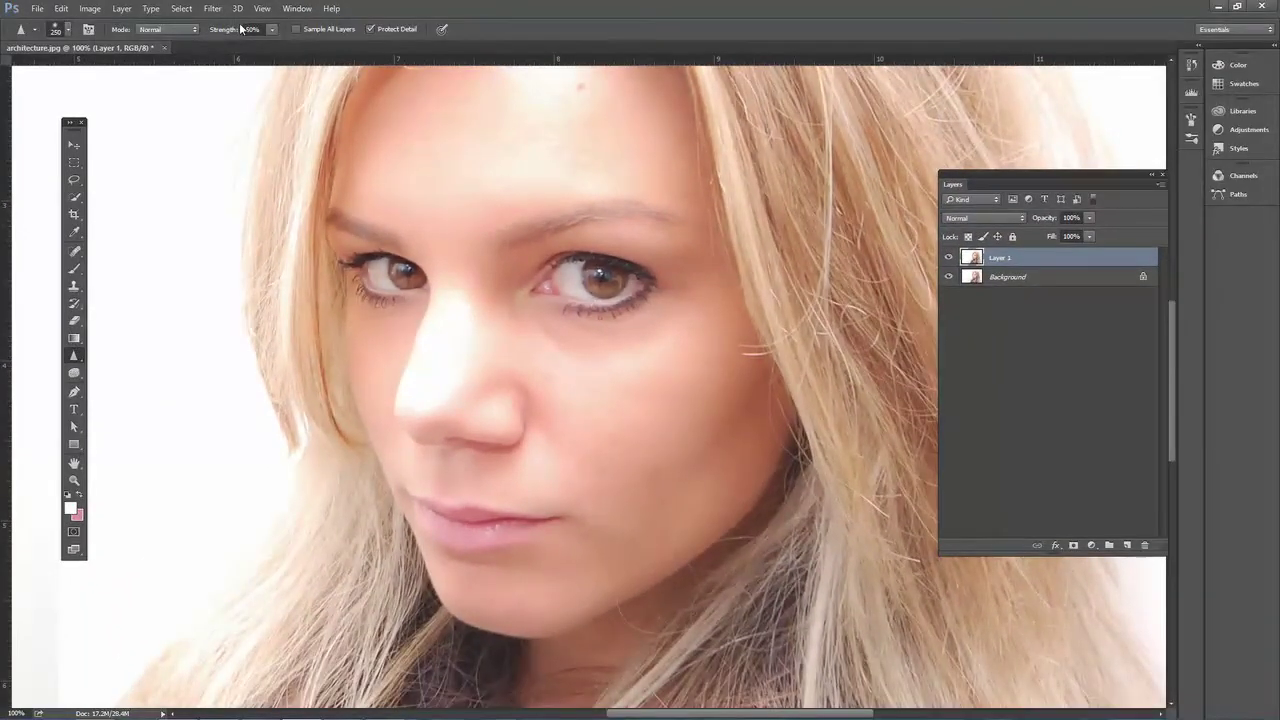
left_click(270, 30)
left_click(283, 49)
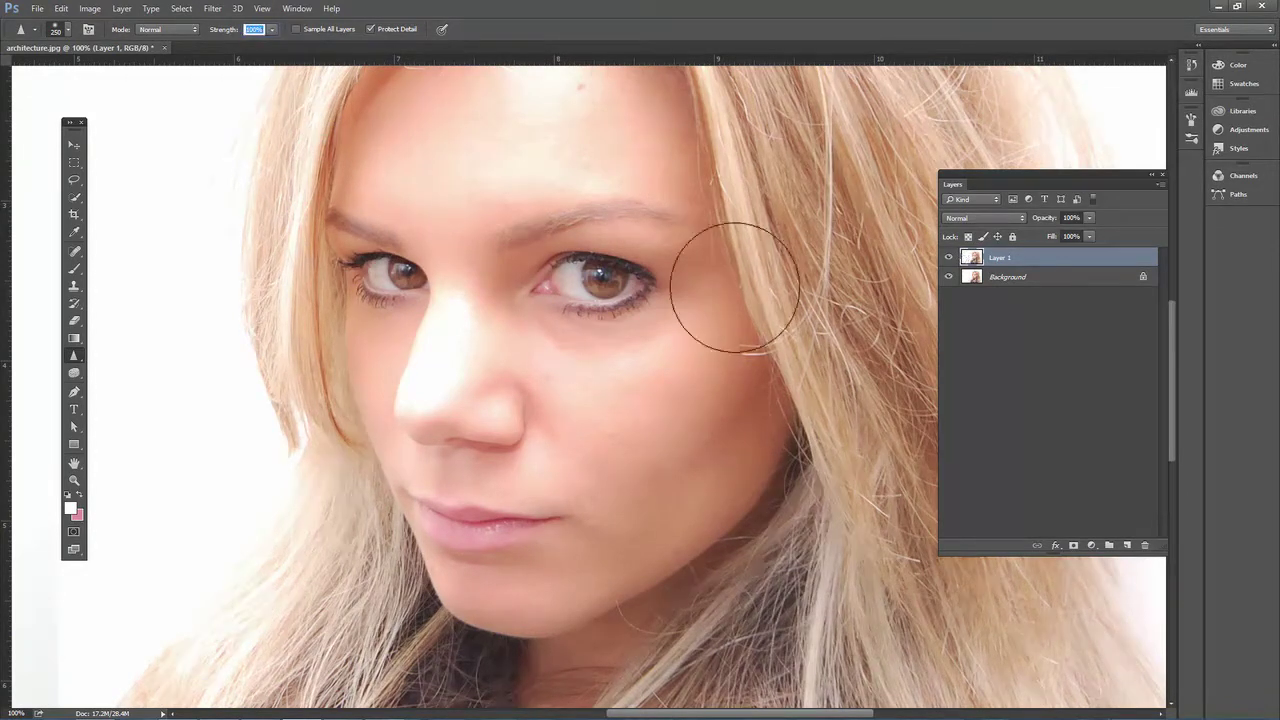
left_click(272, 30)
left_click(274, 32)
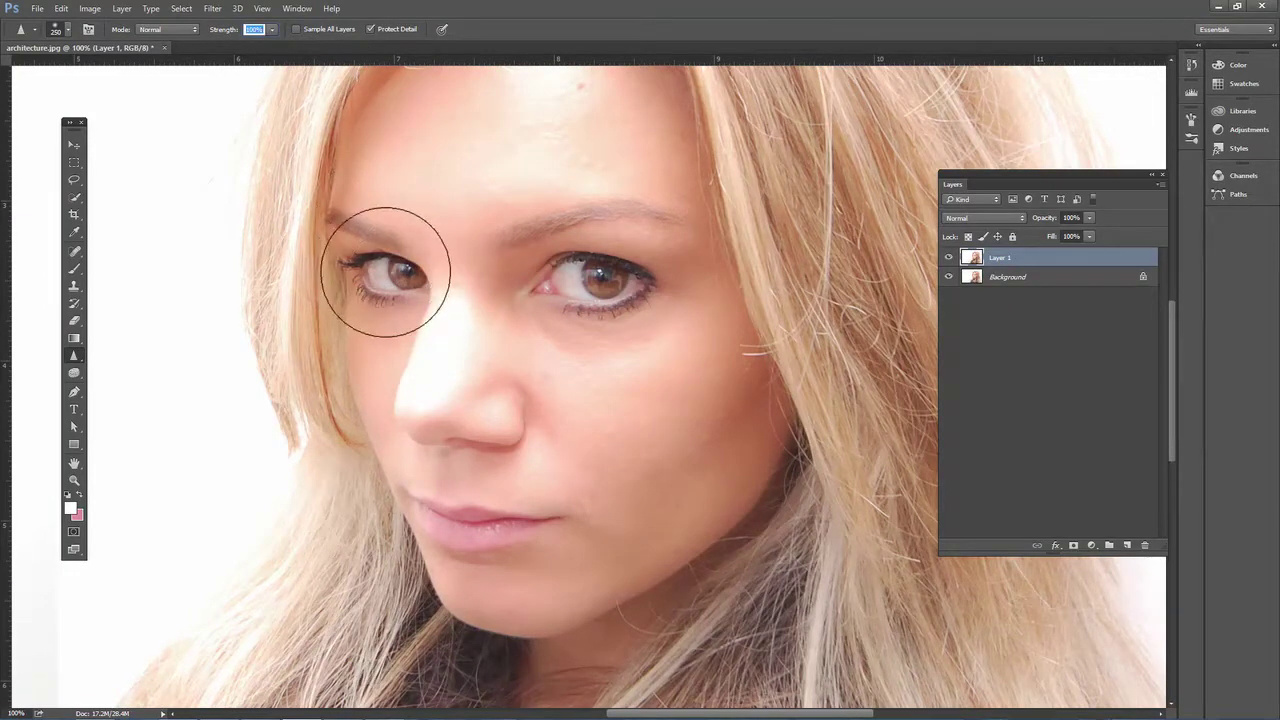
right_click(104, 105)
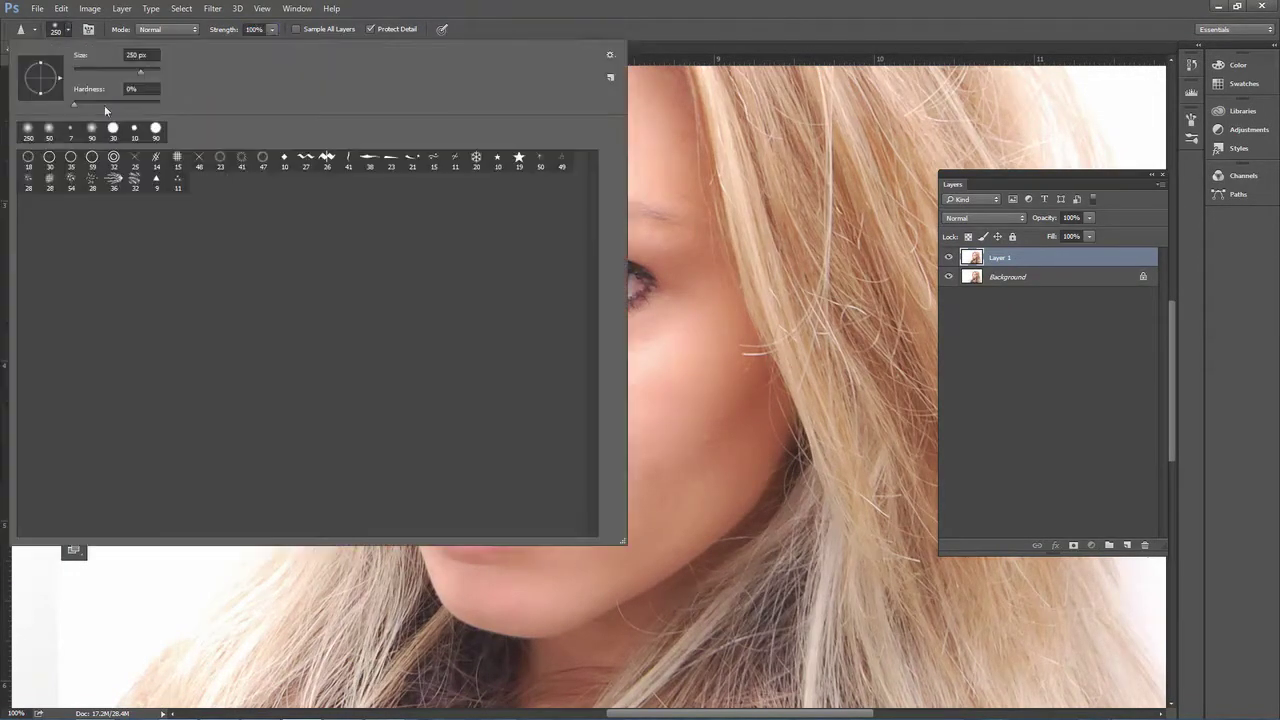
- Sharpen both eyes with a 90 px soft brush, then lower Layer 1 opacity to 30%
left_click(92, 128)
key("Return")
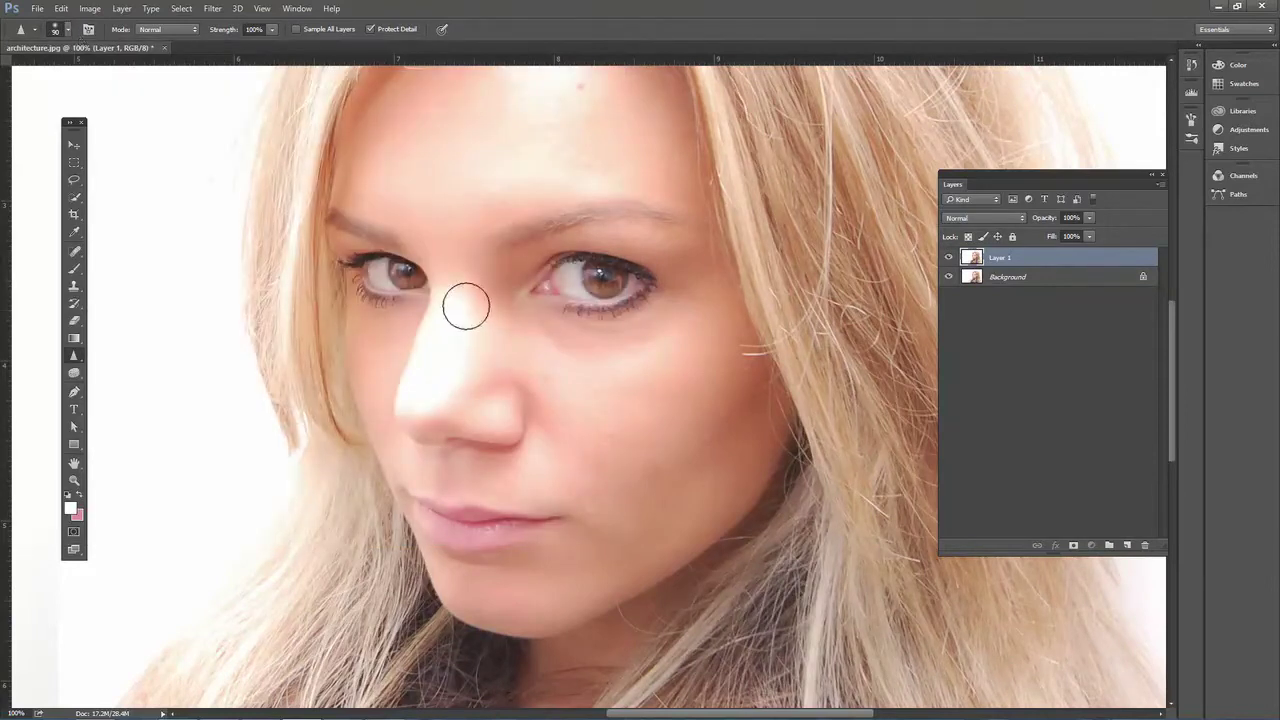
mouse_move(409, 276)
left_mouse_down()
mouse_move(349, 258)
mouse_move(387, 262)
mouse_move(357, 275)
mouse_move(403, 276)
left_mouse_up()
mouse_move(548, 278)
left_mouse_down()
mouse_move(613, 273)
mouse_move(597, 292)
mouse_move(620, 293)
mouse_move(574, 292)
mouse_move(642, 276)
mouse_move(559, 265)
mouse_move(666, 276)
left_mouse_up()
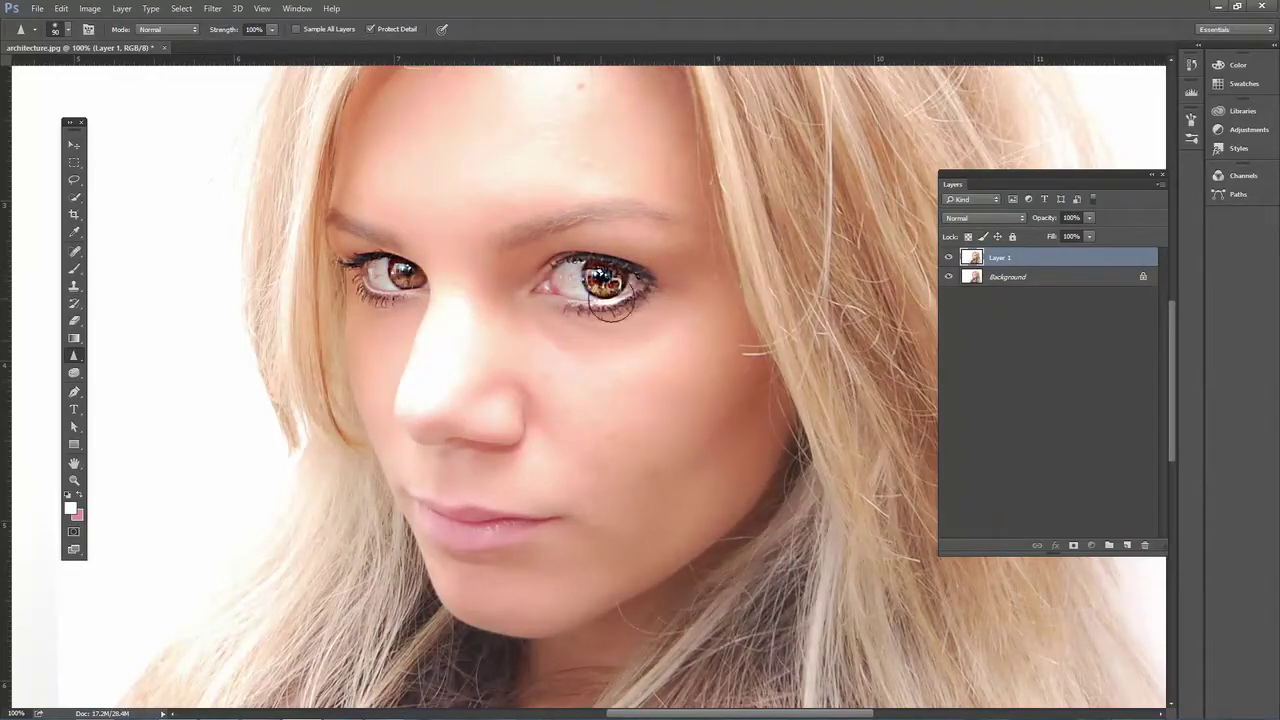
left_click(1089, 220)
left_click_drag(1062, 234, 1061, 234)
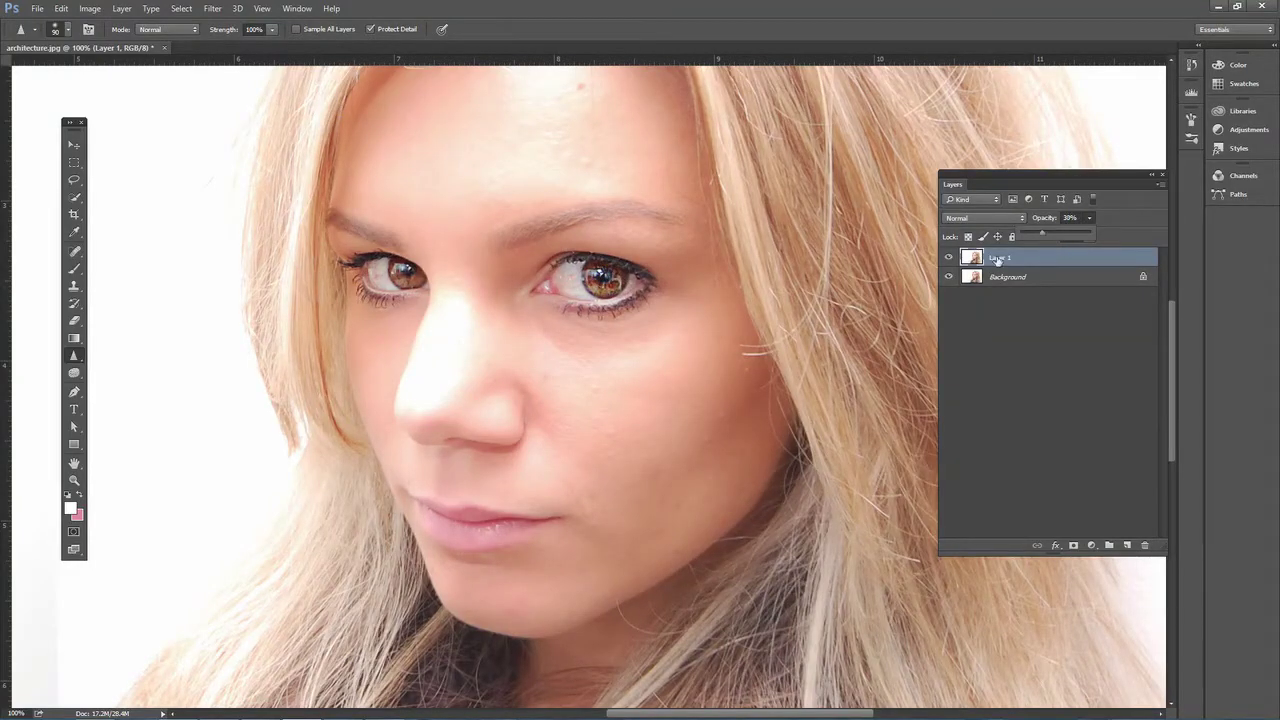
- Try lower Layer 1 opacities, then undo back to full opacity and remove the last stroke
left_click_drag(1045, 236, 1031, 233)
left_click(1108, 217)
key("ctrl+z")
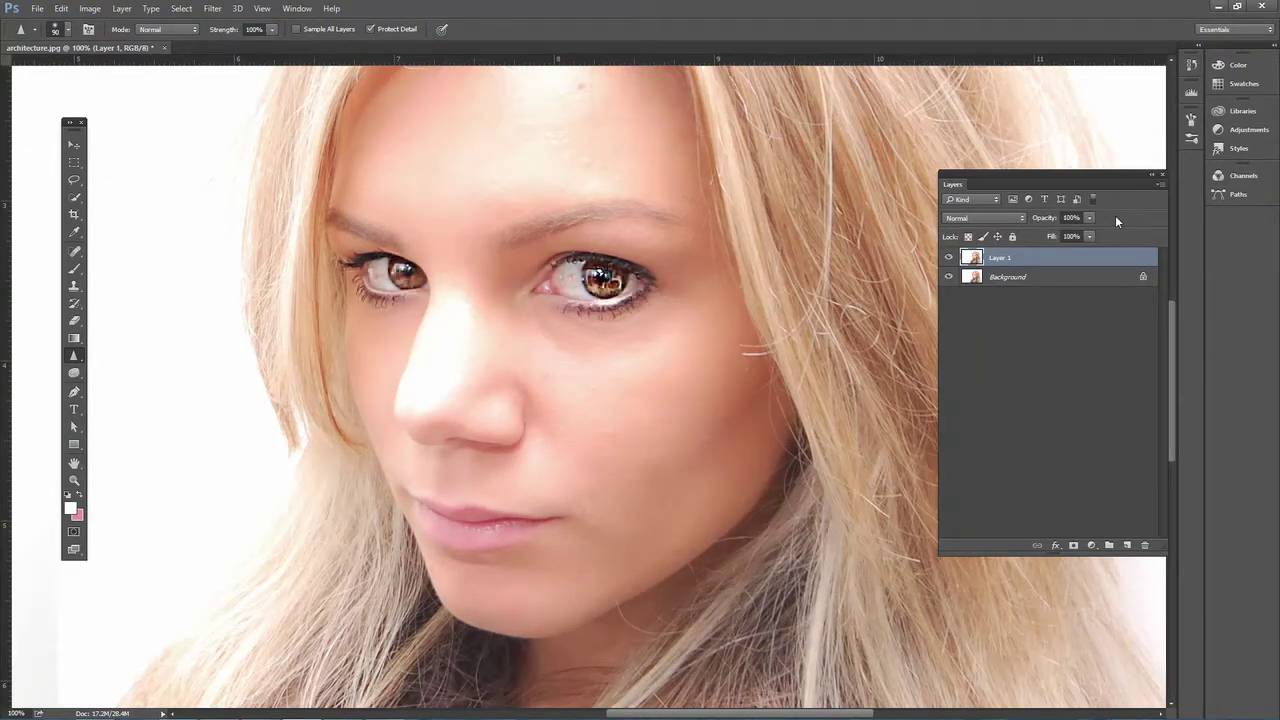
key("ctrl+z")
- Set Sharpen Strength to about 71% and resharpen both eyes
left_click(270, 30)
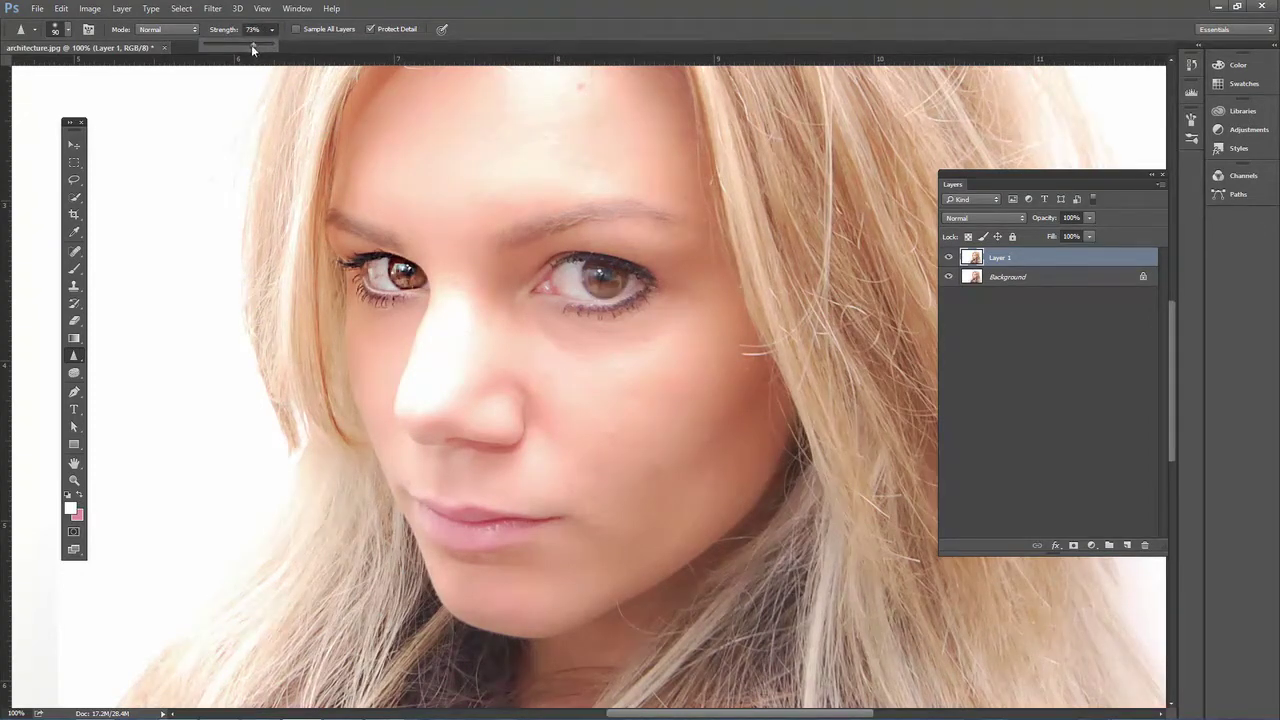
left_click_drag(251, 44, 255, 44)
left_click_drag(405, 271, 410, 272)
mouse_move(551, 277)
left_mouse_down()
mouse_move(590, 282)
mouse_move(621, 266)
left_mouse_up()
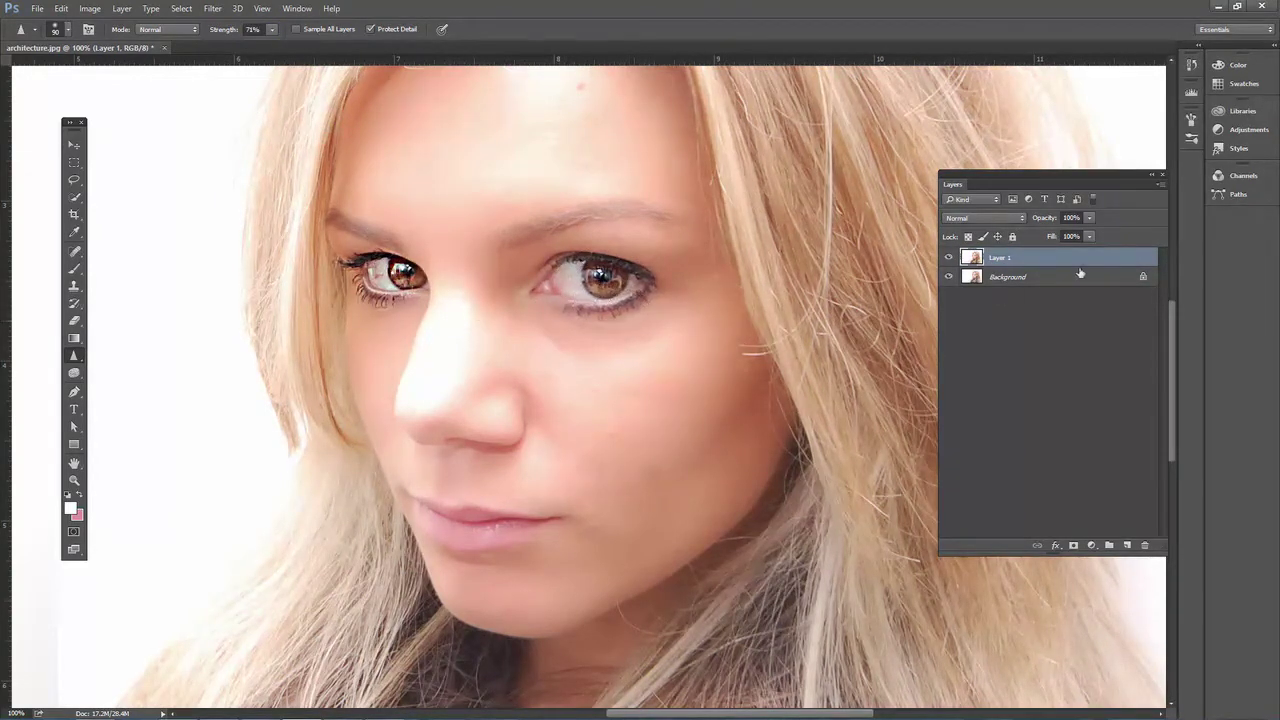
- Delete Layer 1 and duplicate the Background into a fresh Layer 1
left_click_drag(971, 261, 1144, 548)
left_click_drag(1003, 263, 1143, 546)
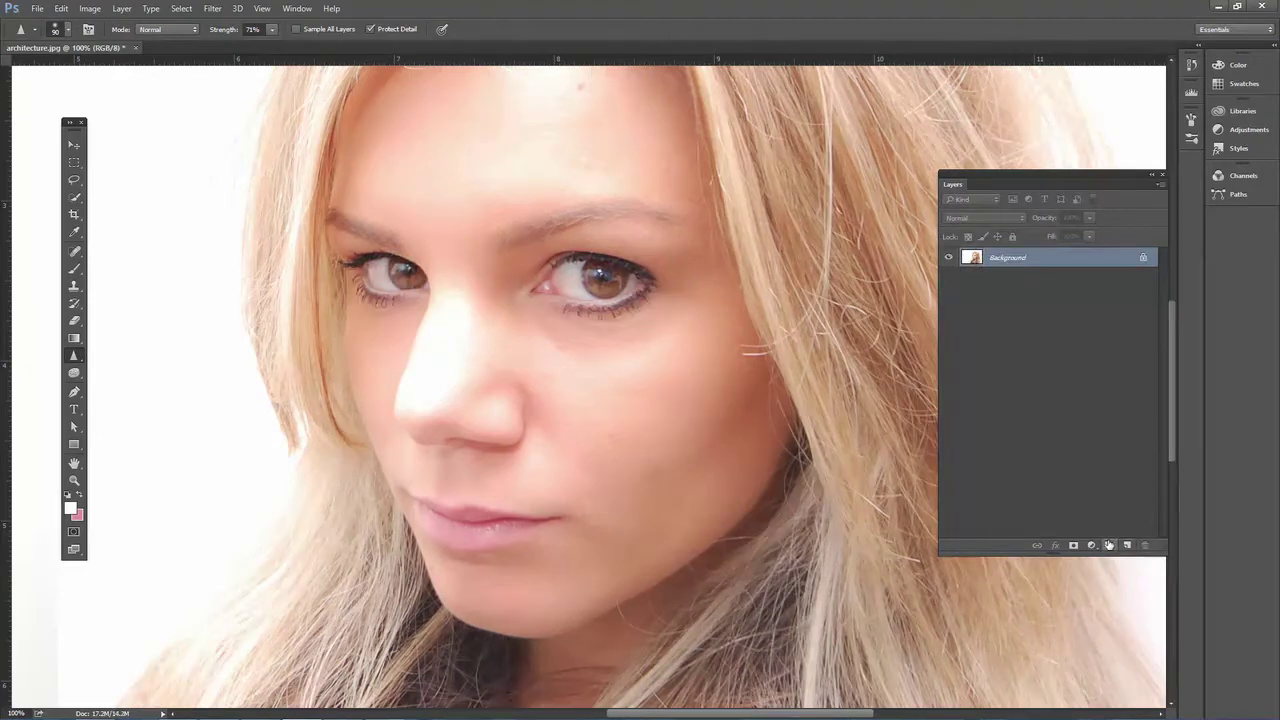
key("ctrl+j")
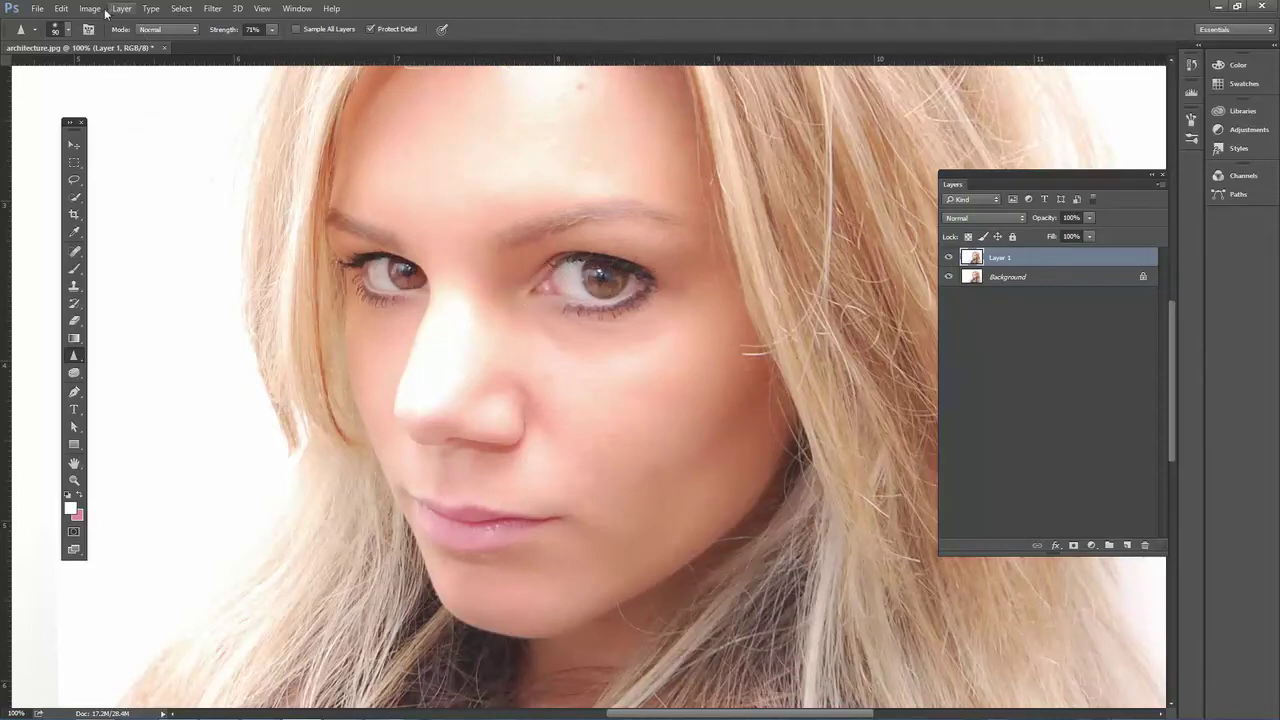
- Open Filter > Sharpen > Unsharp Mask for Layer 1
left_click(212, 9)
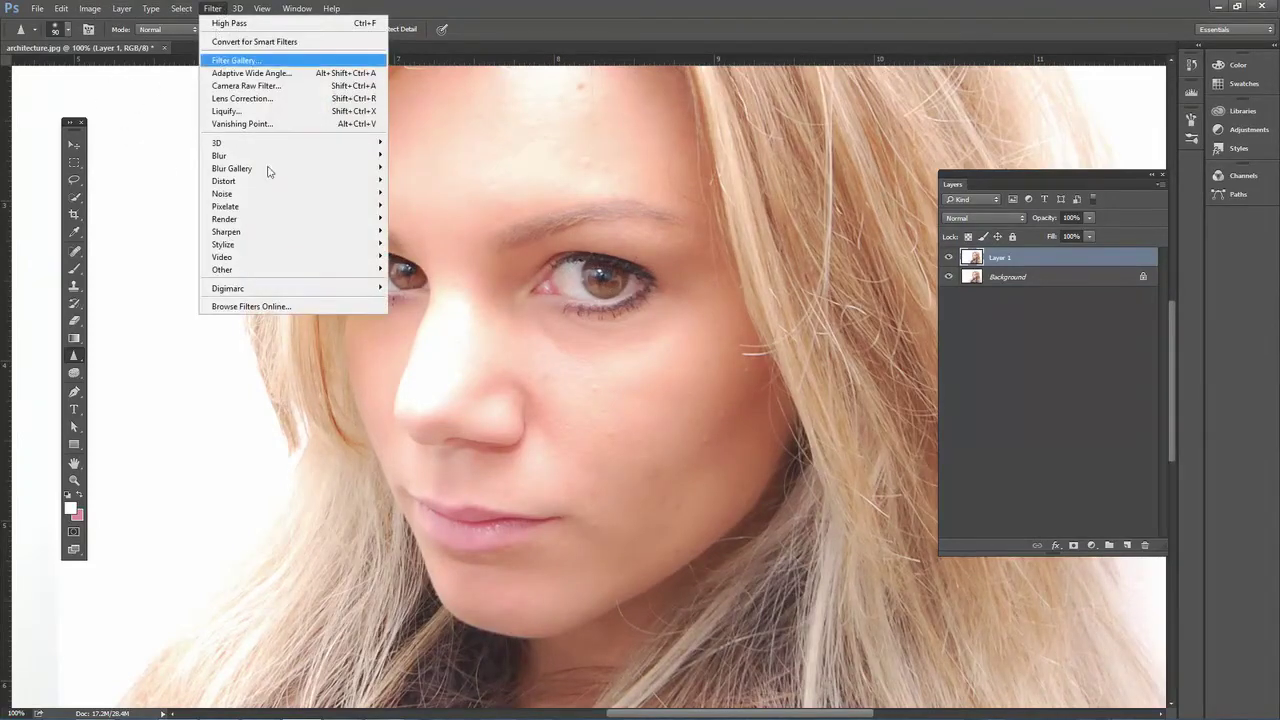
mouse_move(340, 236)
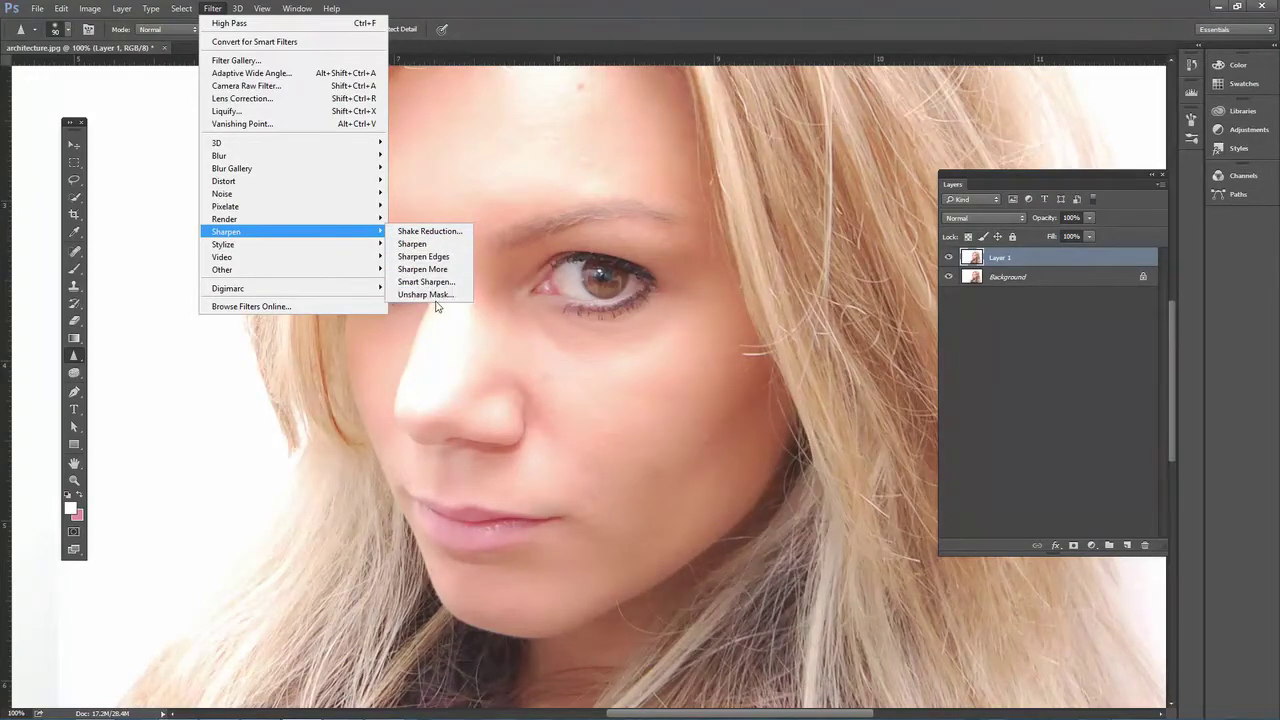
left_click(435, 295)
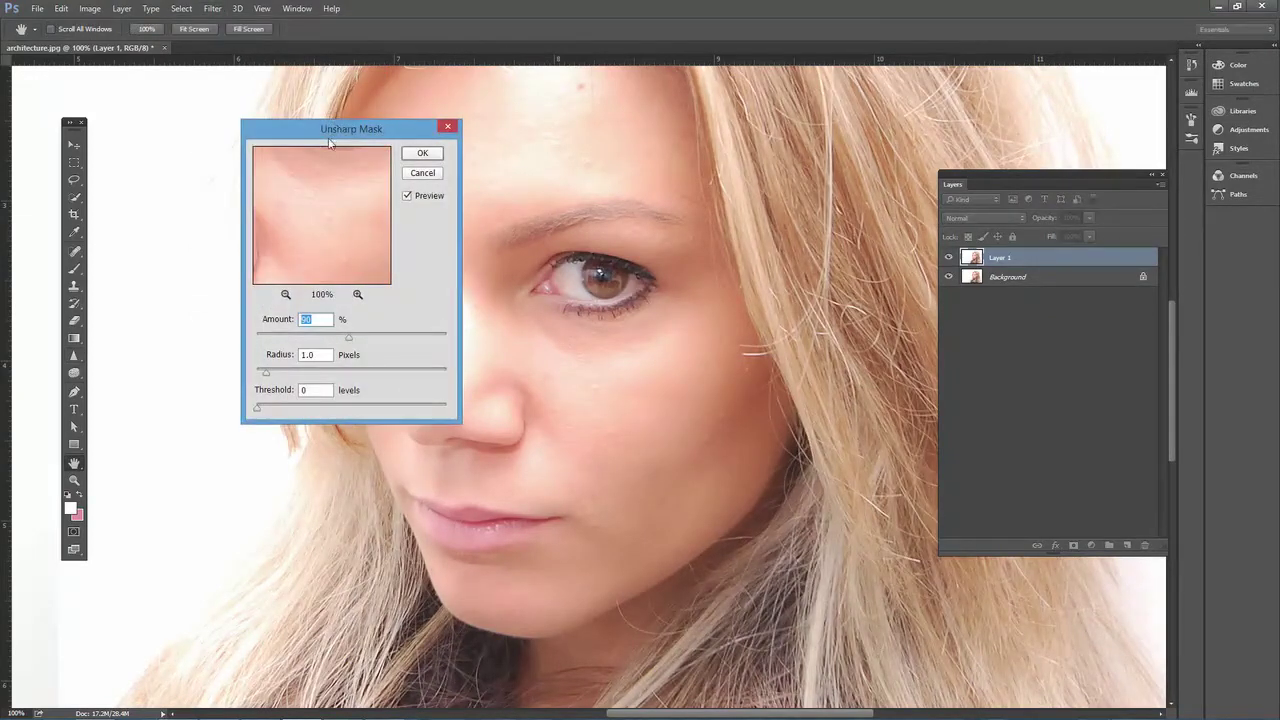
- Apply Unsharp Mask to Layer 1 at Amount 151%, Radius 1.0 pixels, Threshold 0 levels
left_click_drag(333, 139, 292, 192)
mouse_move(291, 257)
left_mouse_down()
mouse_move(281, 247)
mouse_move(277, 275)
left_mouse_up()
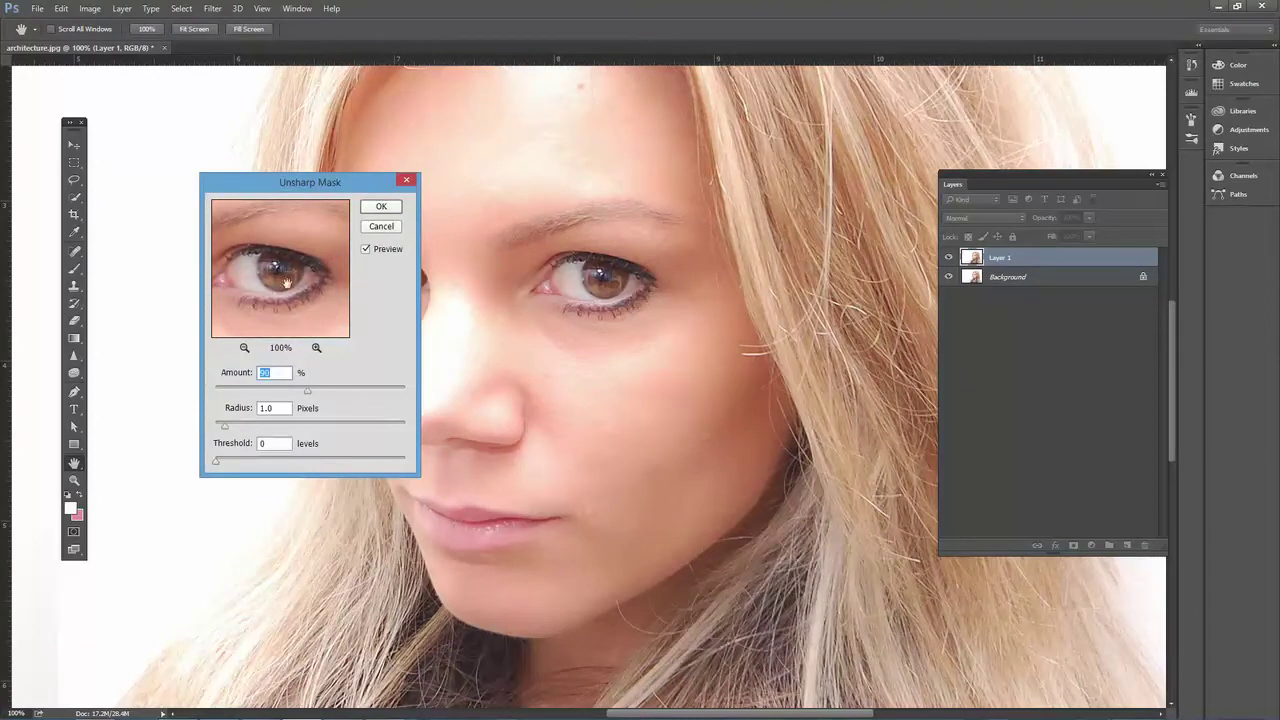
left_click(379, 253)
left_click_drag(308, 395, 410, 403)
left_click_drag(407, 395, 335, 394)
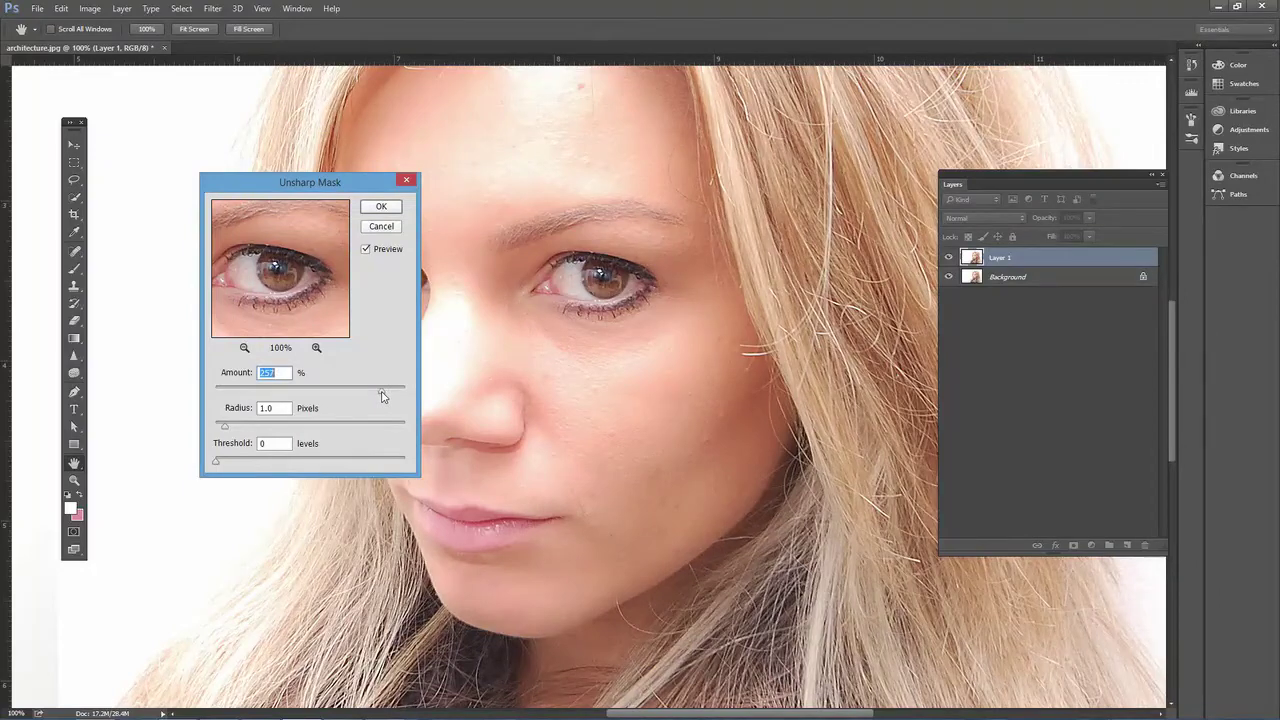
left_click_drag(375, 397, 366, 398)
mouse_move(236, 432)
left_mouse_down()
mouse_move(303, 432)
mouse_move(224, 431)
left_mouse_up()
left_click_drag(364, 391, 330, 391)
left_click(381, 208)
key("r")
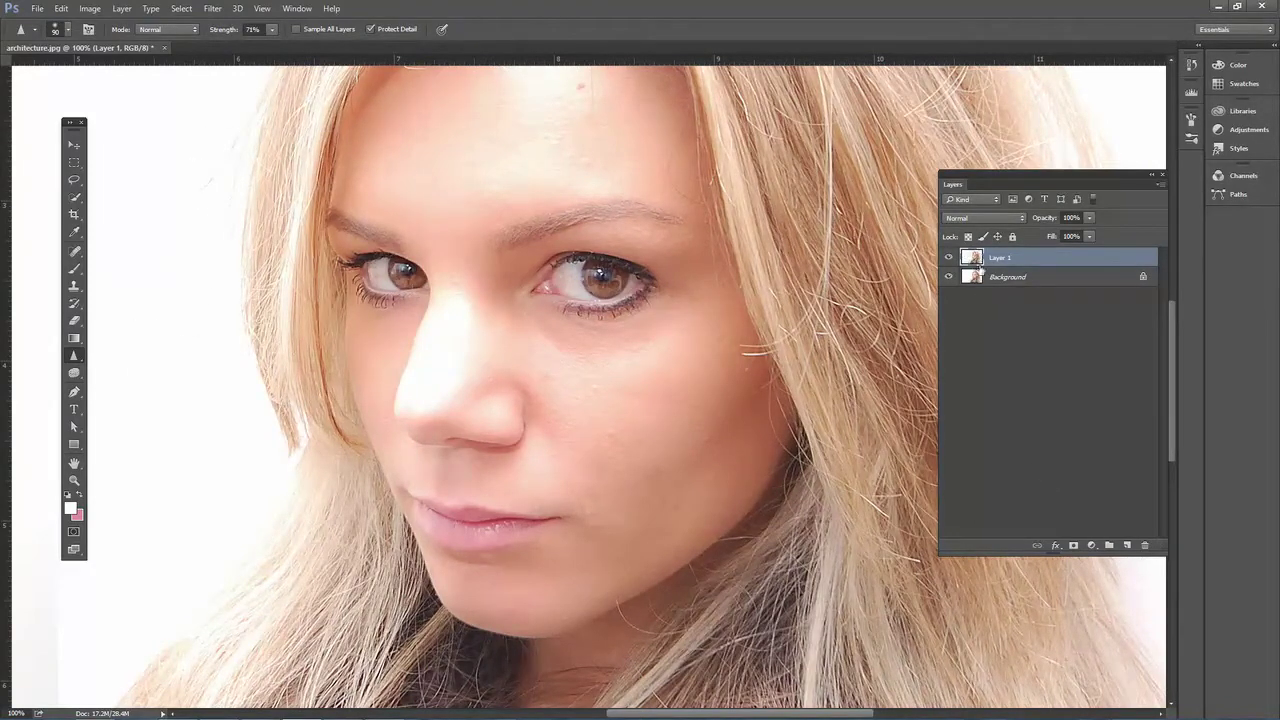
- Add a black hide-all mask to Layer 1, make white the foreground colour, and select the Brush
left_click_drag(815, 132, 900, 127)
left_click(1073, 546)
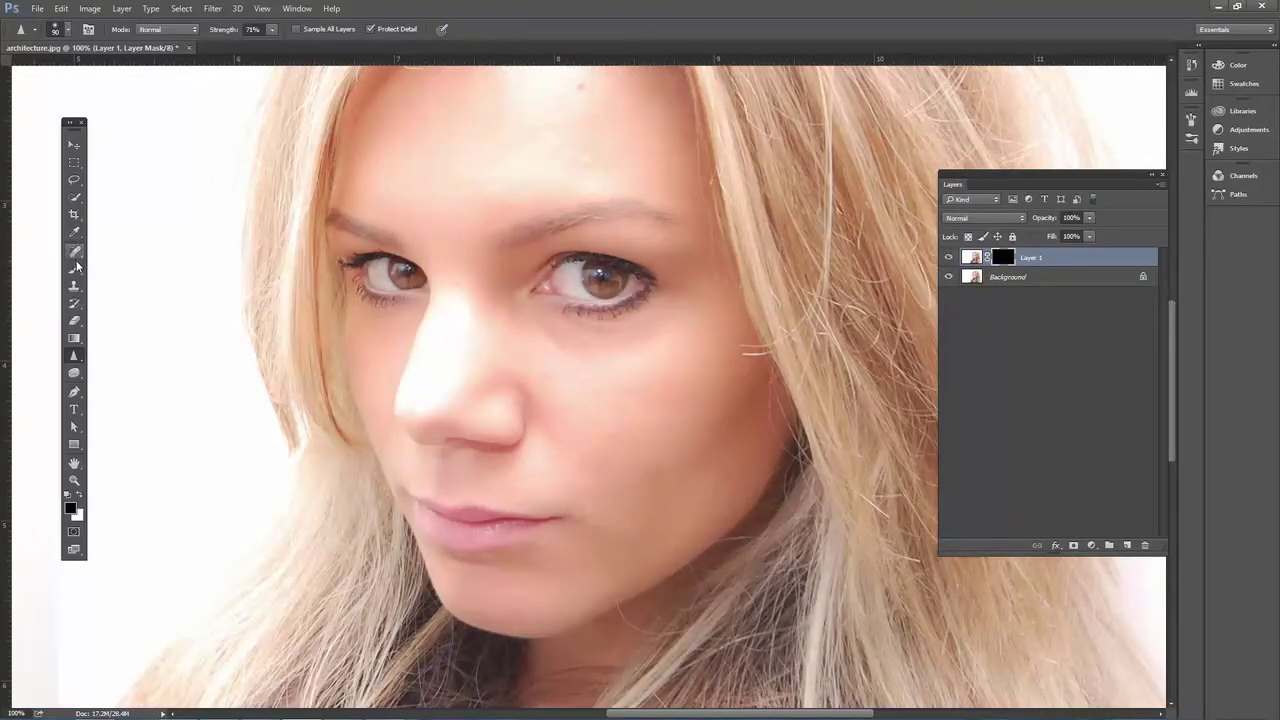
left_click(79, 497)
left_click(73, 268)
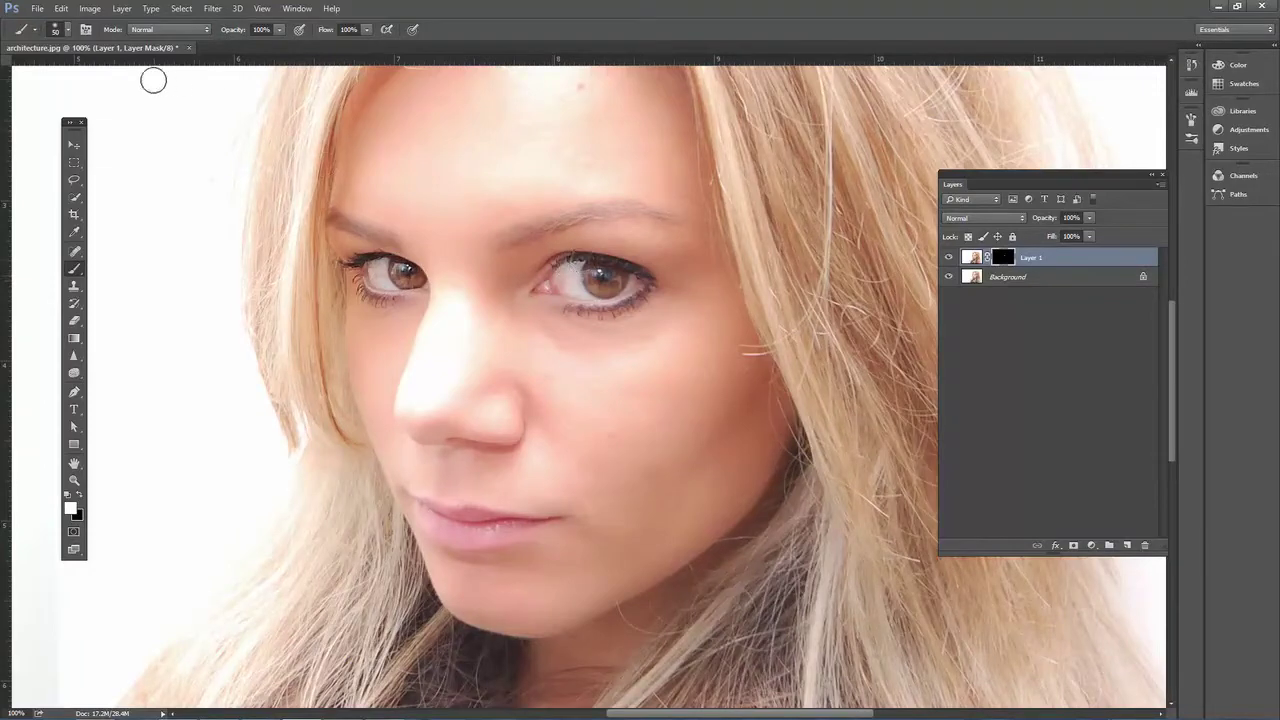
- Paint white over the eyes on the mask, check the mask alone, then delete Layer 1
left_click_drag(589, 289, 618, 290)
left_click(1002, 261, "alt")
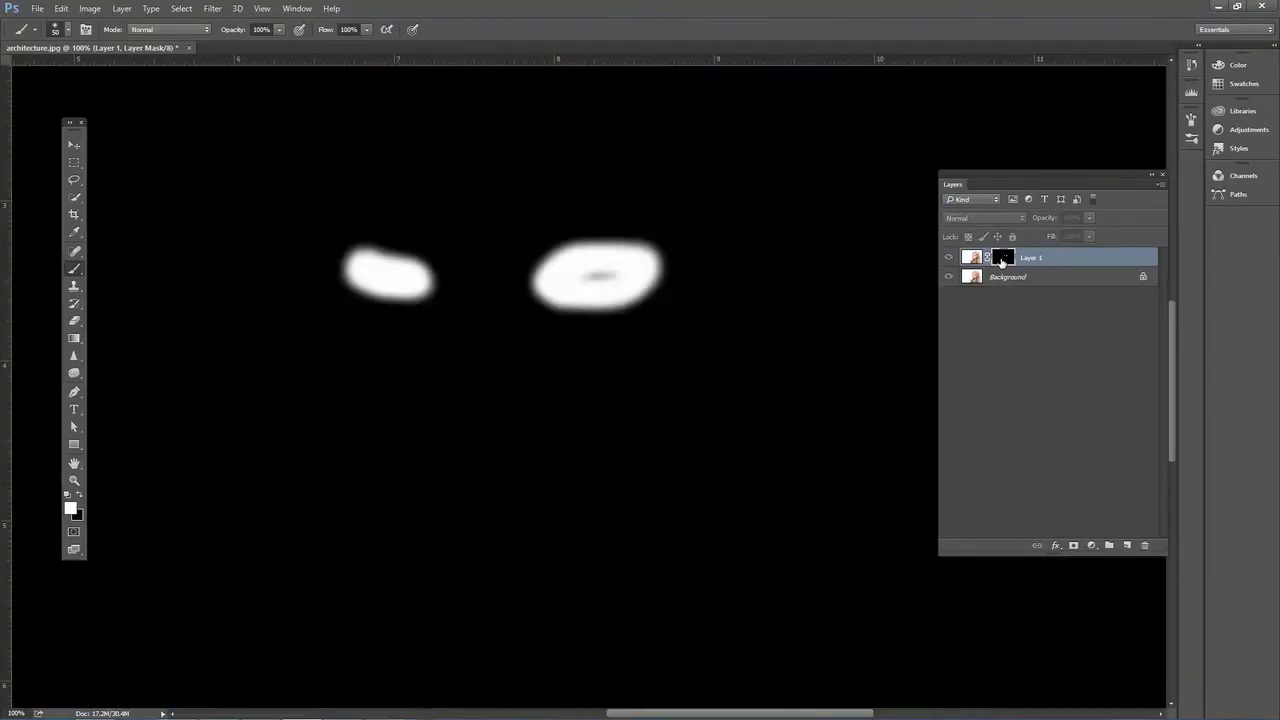
left_click_drag(603, 271, 574, 277)
left_click(998, 261, "alt")
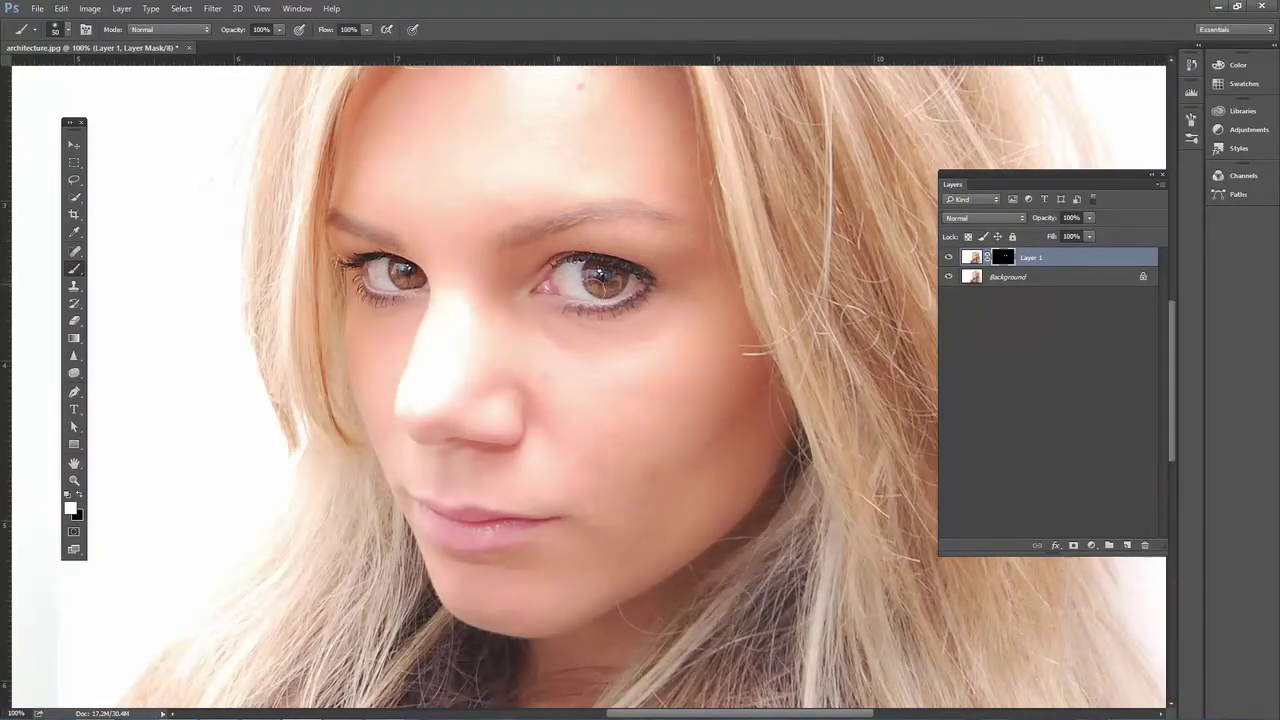
mouse_move(1124, 262)
left_mouse_down()
mouse_move(1124, 510)
mouse_move(1145, 545)
left_mouse_up()
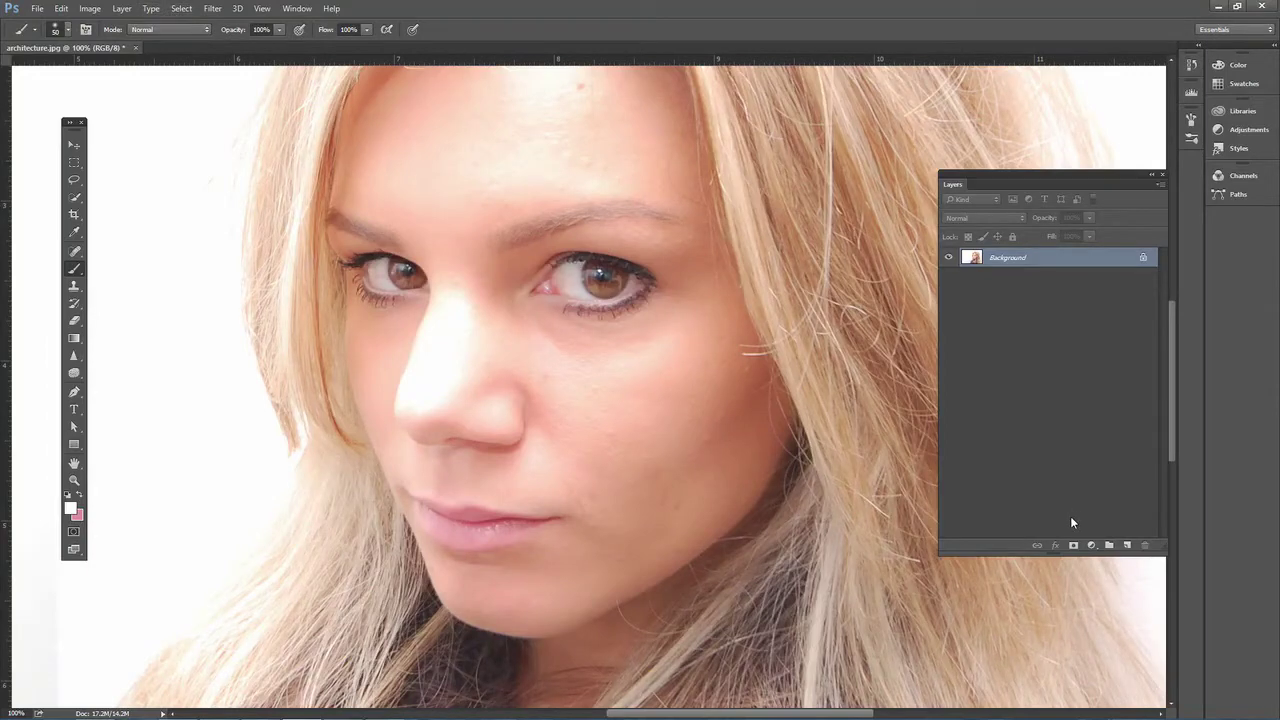
- Duplicate the Background and apply a High Pass filter with a radius of about 2.6 pixels
key("ctrl+j")
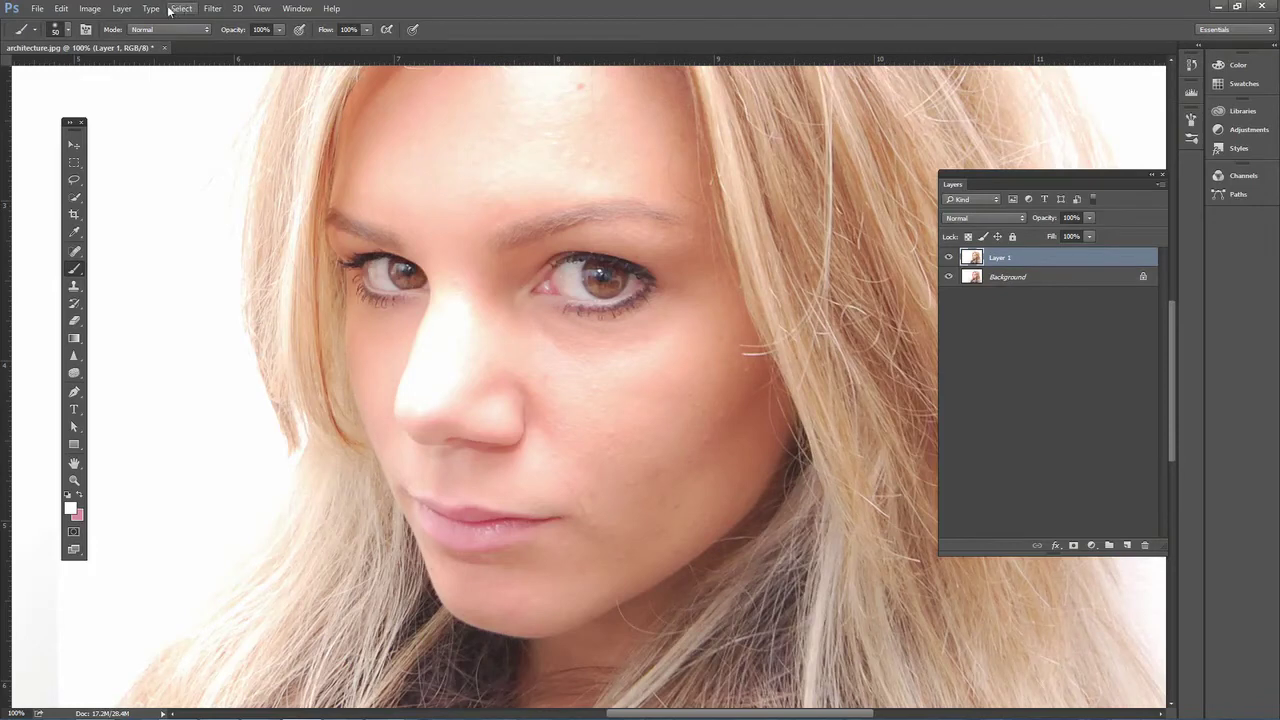
left_click(212, 8)
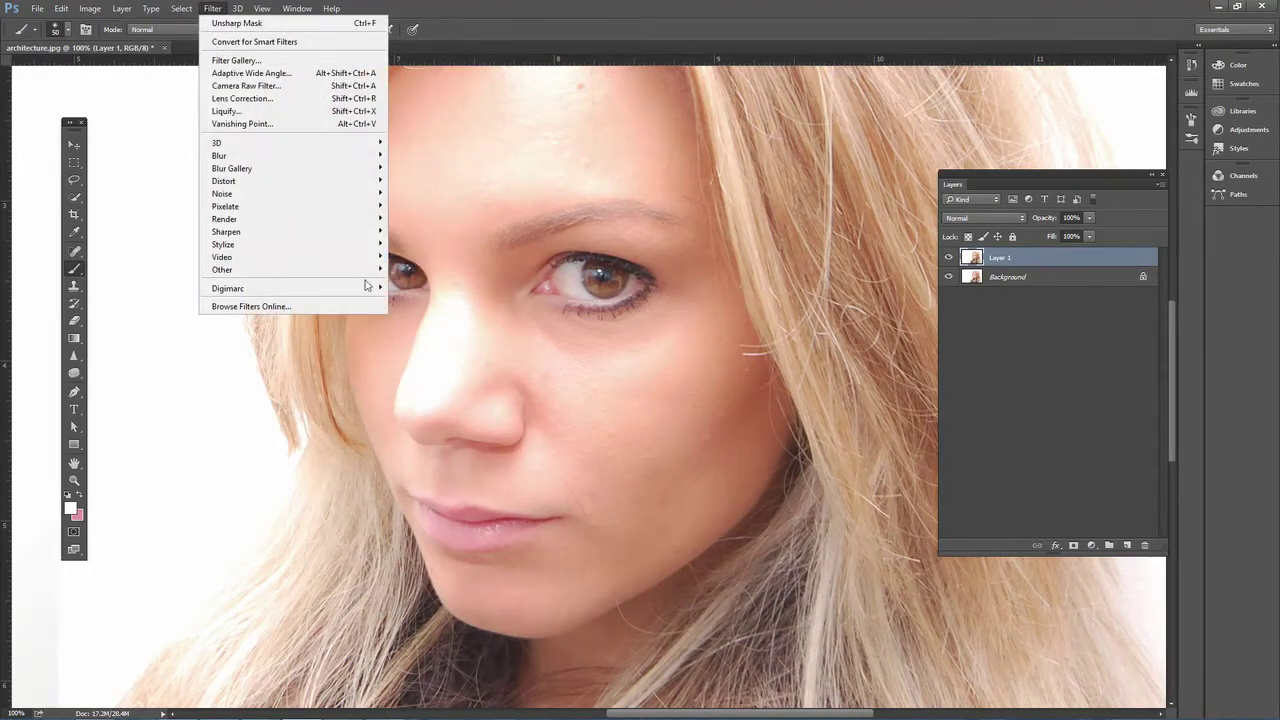
mouse_move(343, 273)
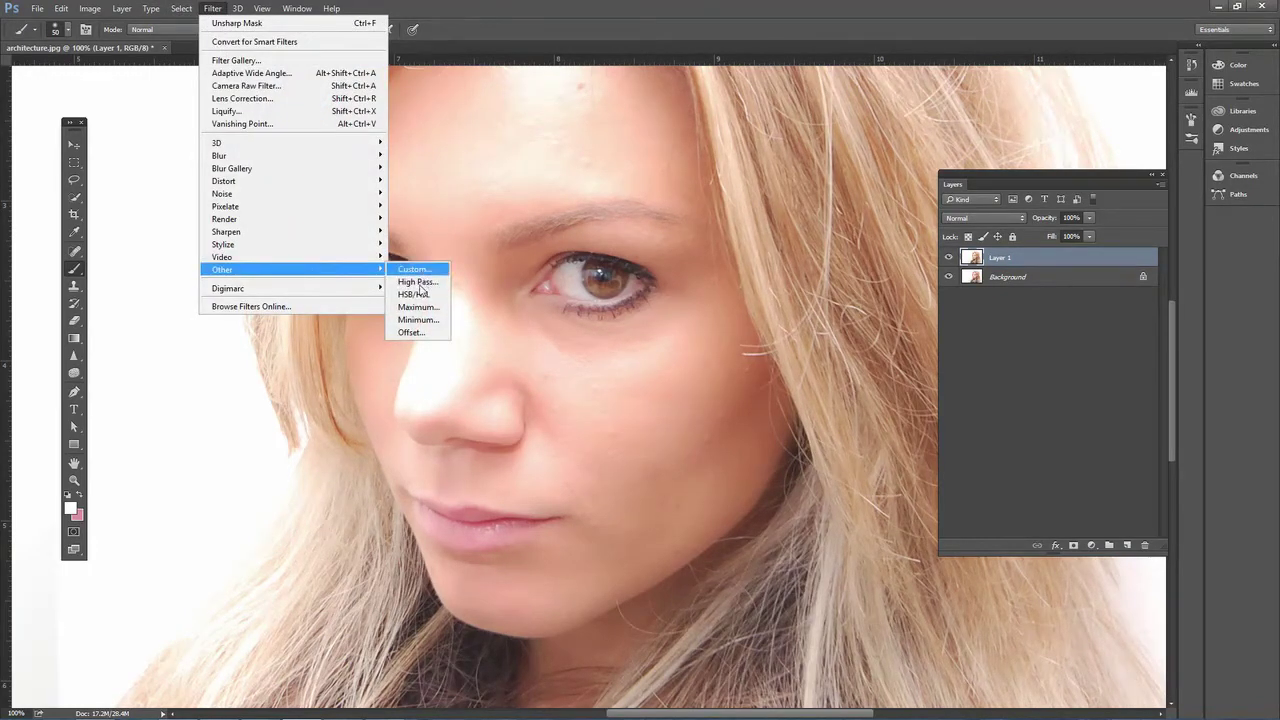
left_click(415, 282)
left_click_drag(318, 199, 261, 215)
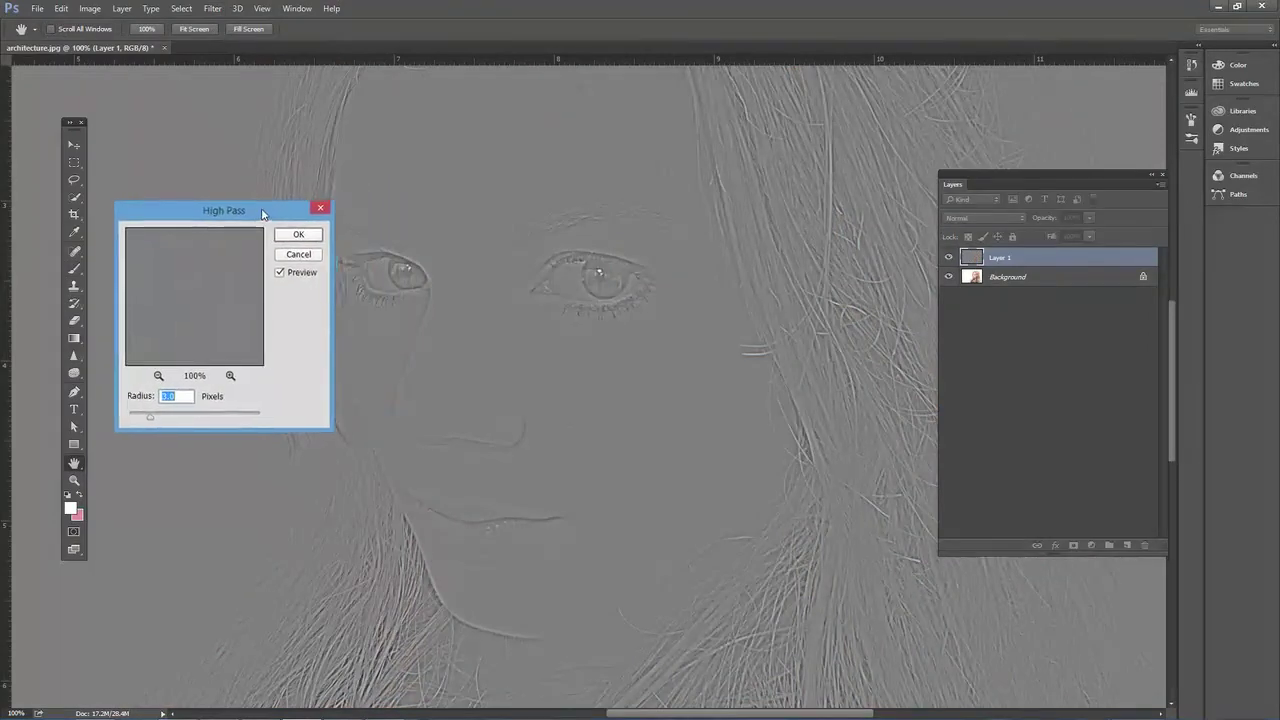
left_click_drag(148, 421, 188, 419)
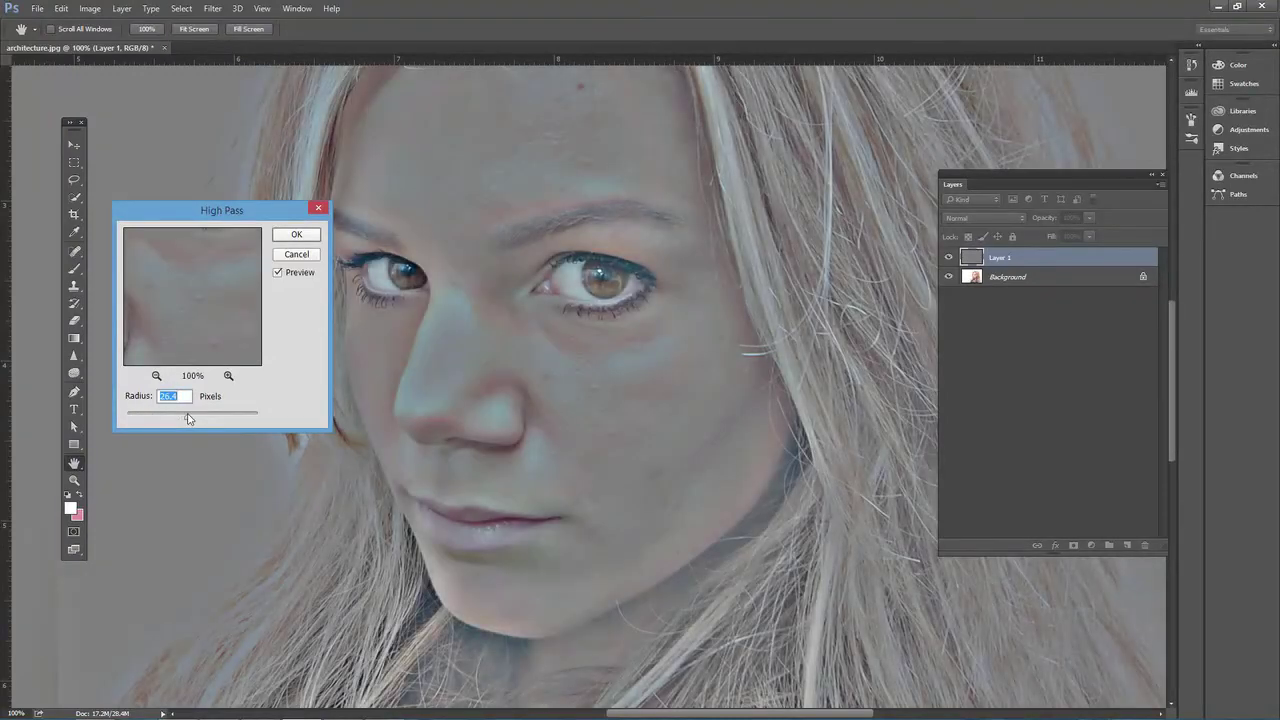
left_click_drag(193, 420, 146, 426)
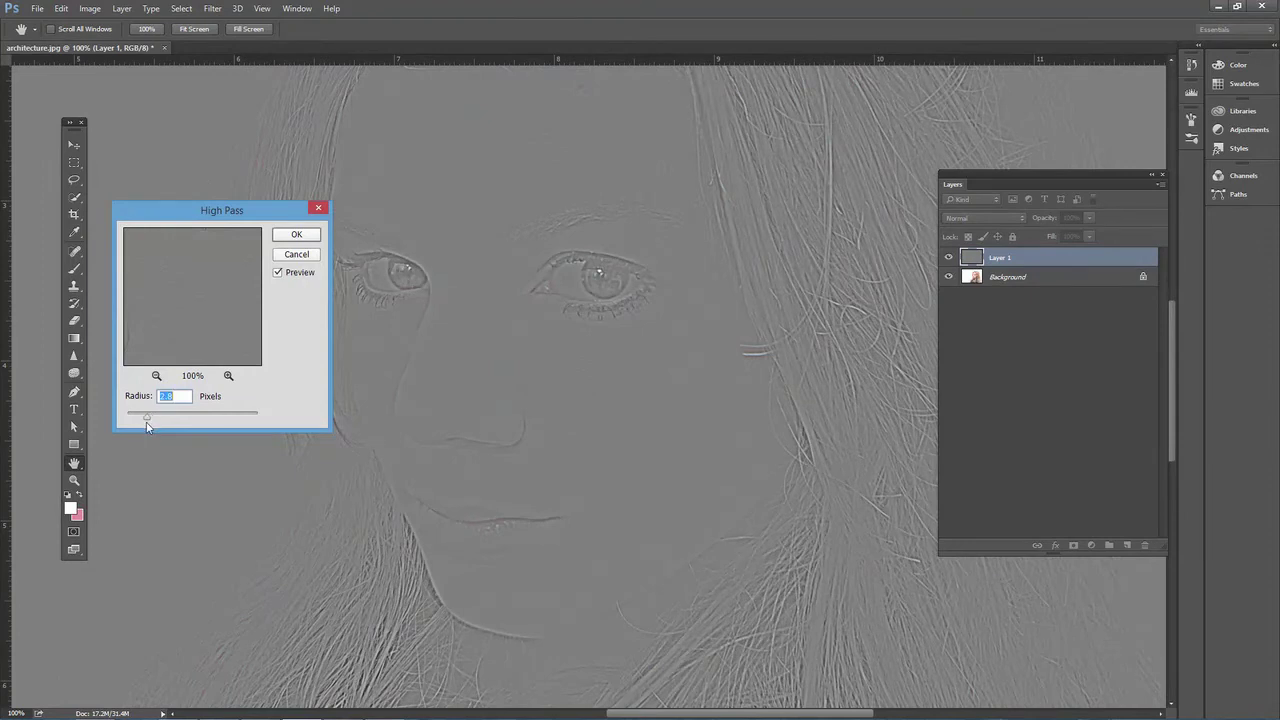
left_click_drag(147, 422, 145, 422)
left_click(295, 237)
key("b")
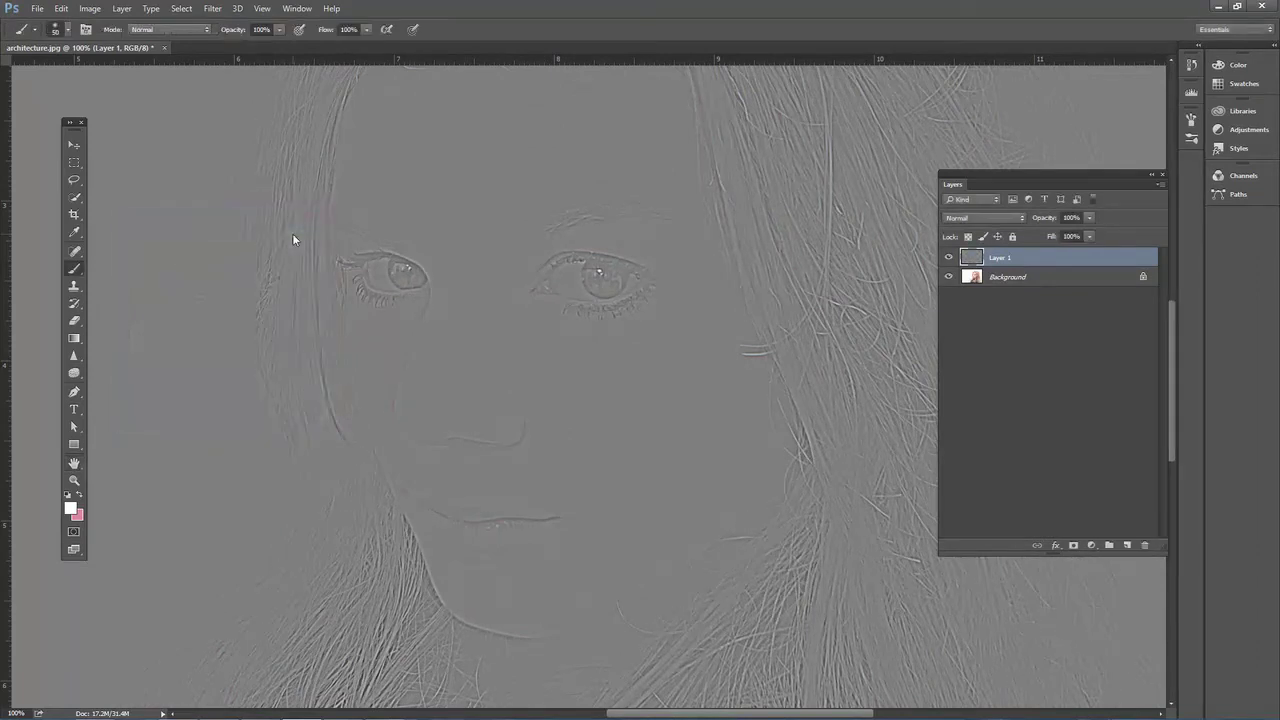
- Set Layer 1 to Linear Light at 63% opacity and add a black hide-all mask
left_click(961, 219)
left_click(979, 381)
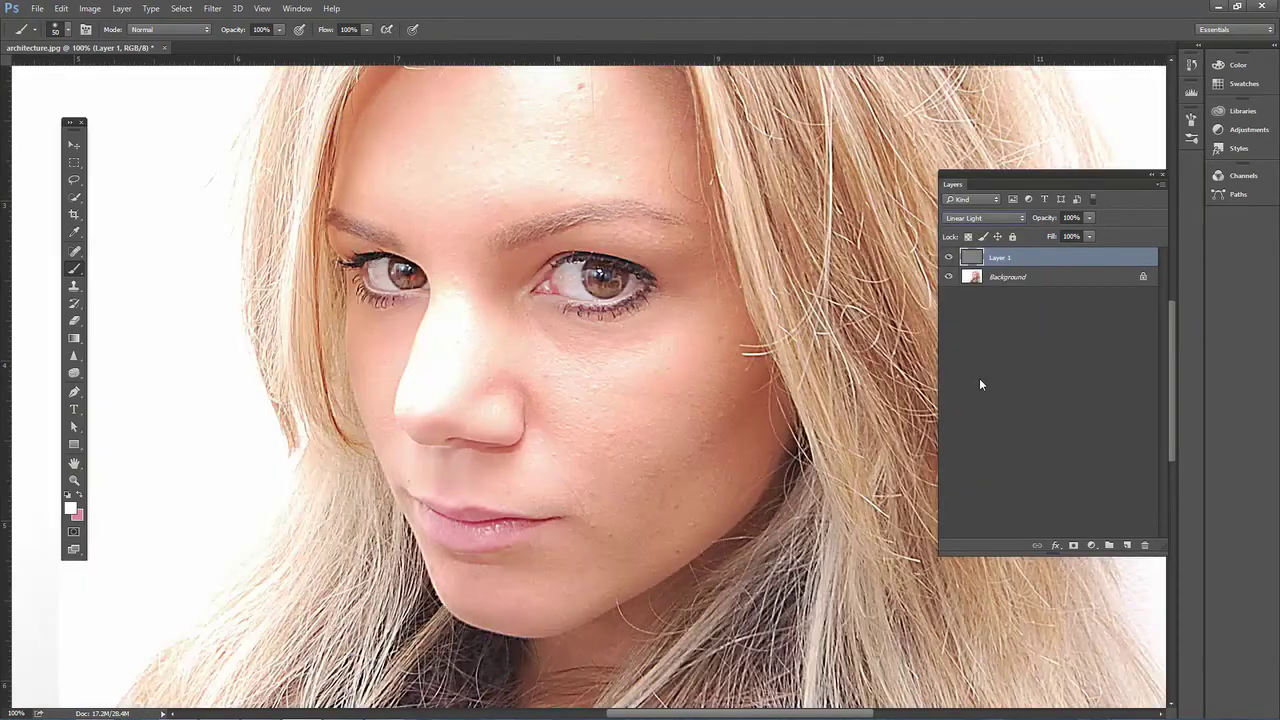
left_click(1089, 218)
left_click_drag(1064, 233, 1062, 233)
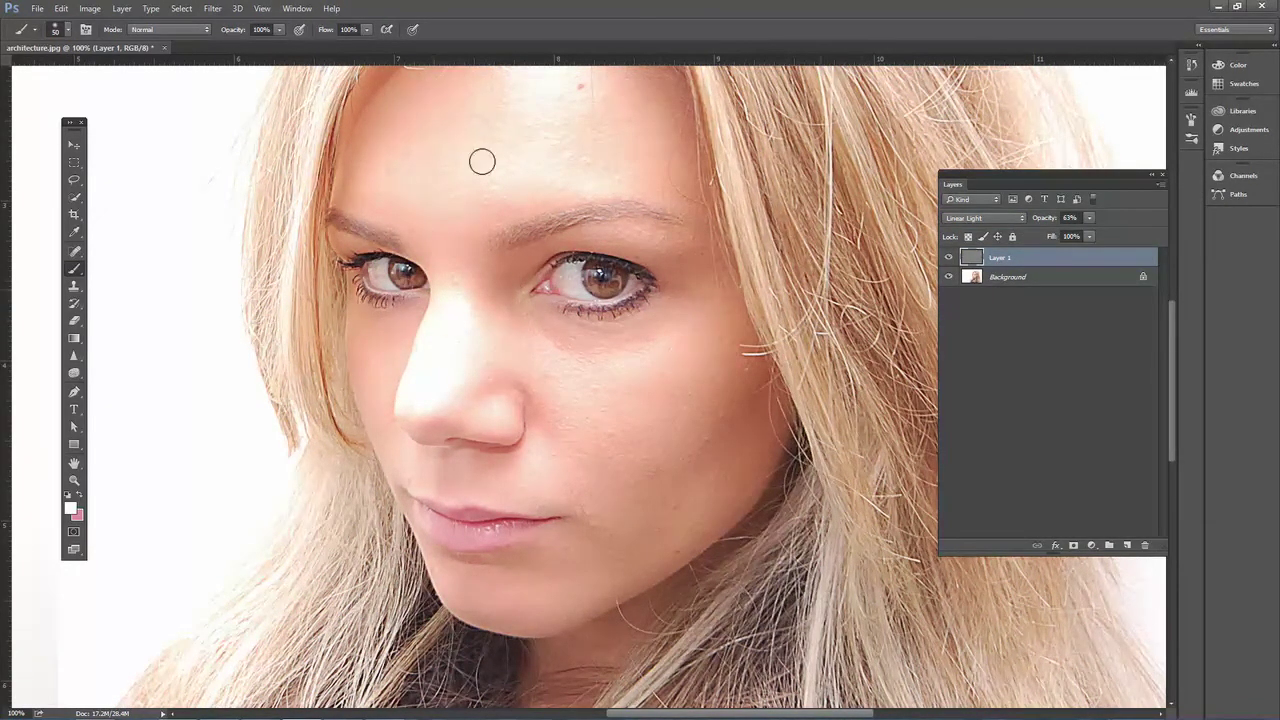
left_click(1074, 546, "alt")
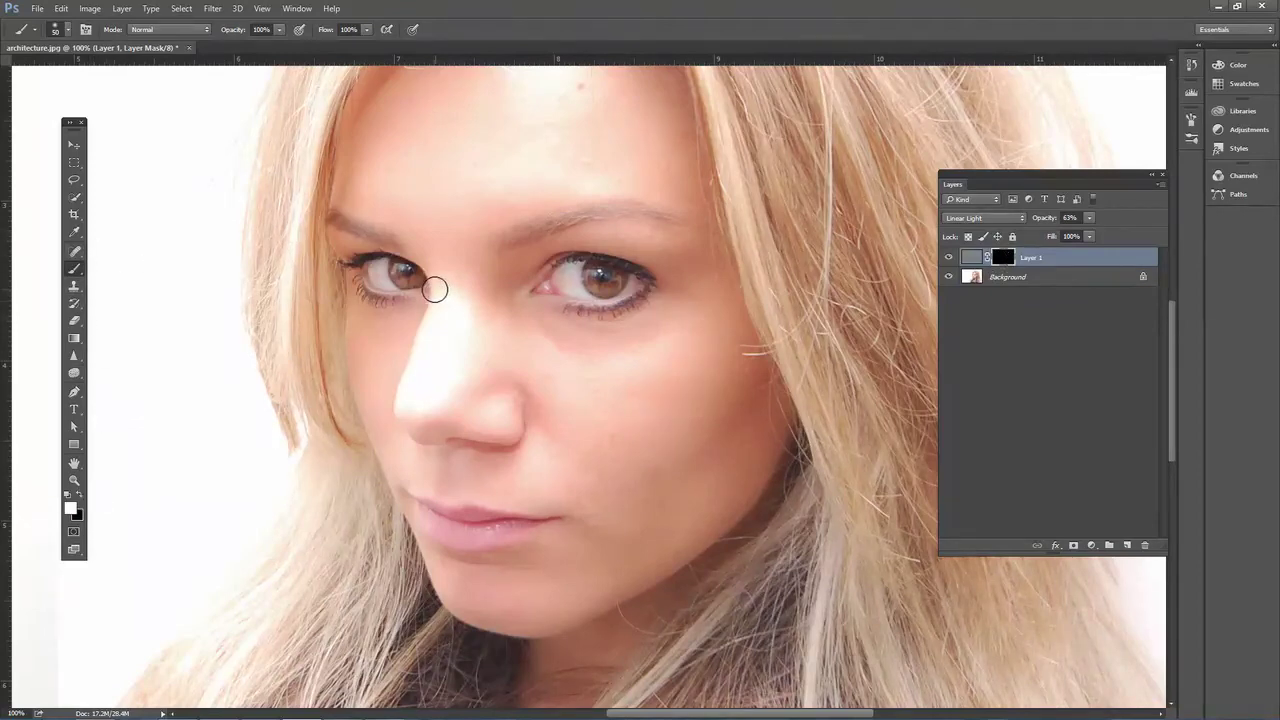
- With a 200 brush, paint the sharpening back over the right eye, side hair and lower cheek, then preview the mask
key("bracketright")
key("bracketright")
key("bracketright")
key("bracketright")
key("bracketright")
key("bracketright")
key("bracketright")
key("bracketright")
key("bracketright")
left_click_drag(550, 268, 645, 288)
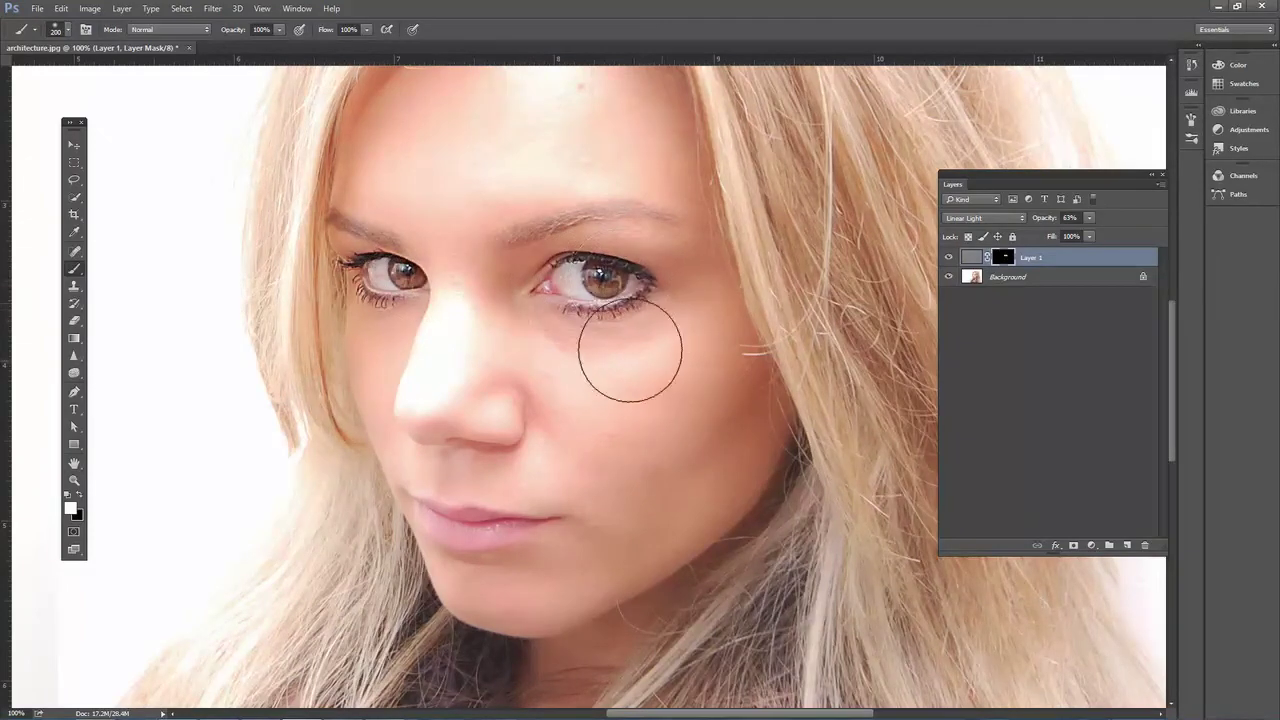
left_click_drag(880, 360, 829, 220)
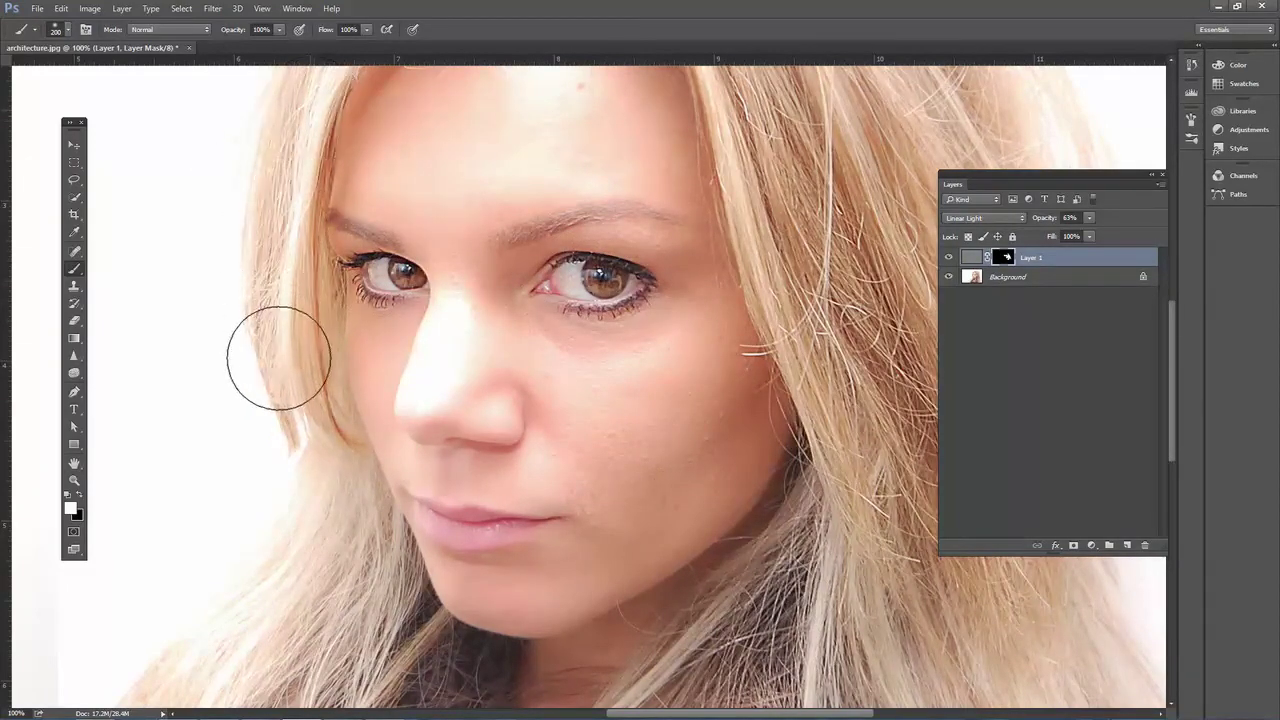
mouse_move(327, 530)
left_mouse_down()
mouse_move(323, 551)
mouse_move(409, 543)
mouse_move(480, 514)
mouse_move(529, 470)
left_mouse_up()
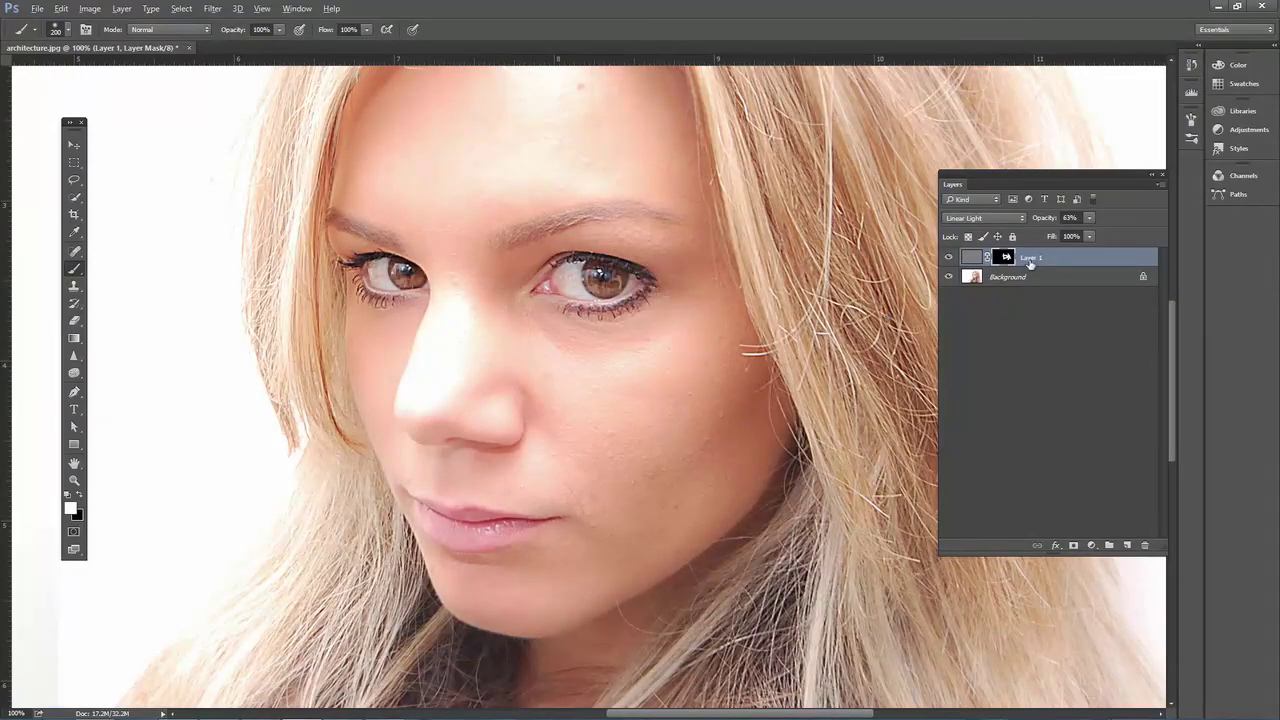
left_click(1006, 260, "alt")
left_click(1006, 260, "alt")
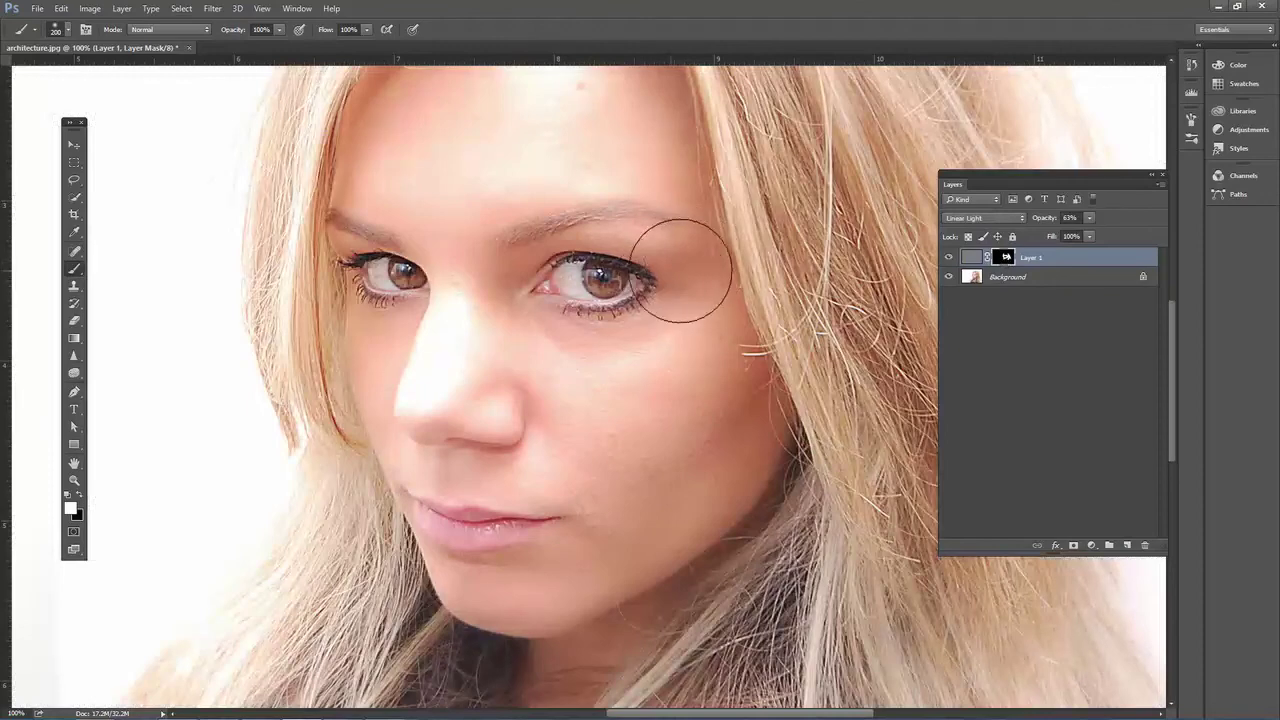